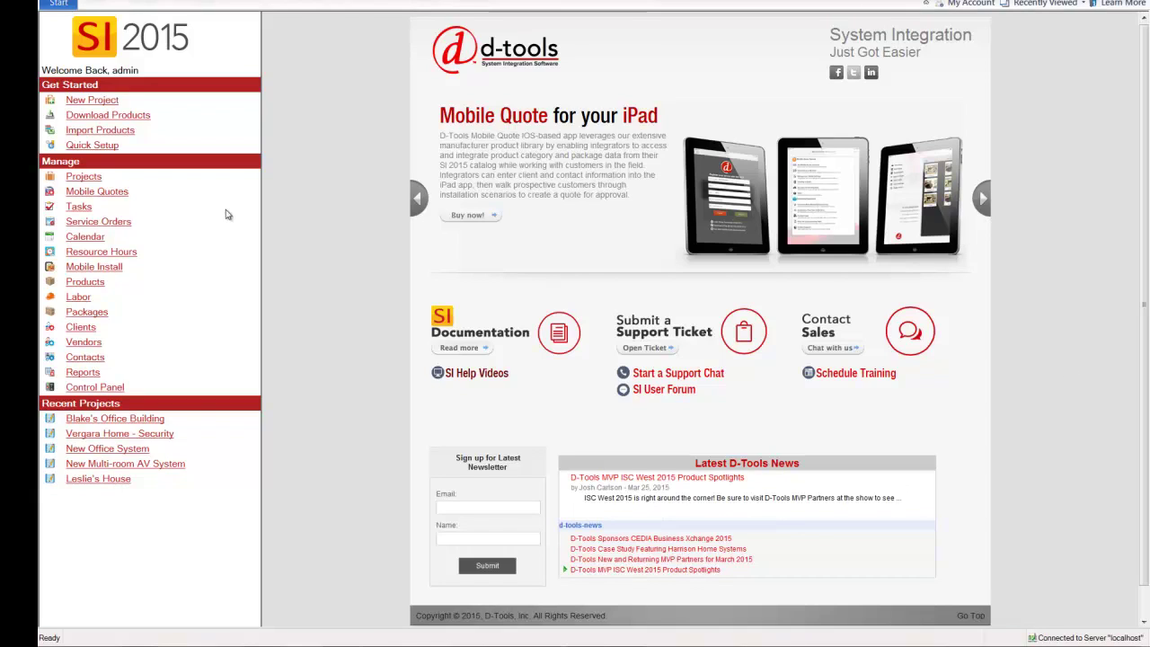
# Step: Open Quick Setup and view the company's contact details and logo in Company Information
pyautogui.click(55, 149)
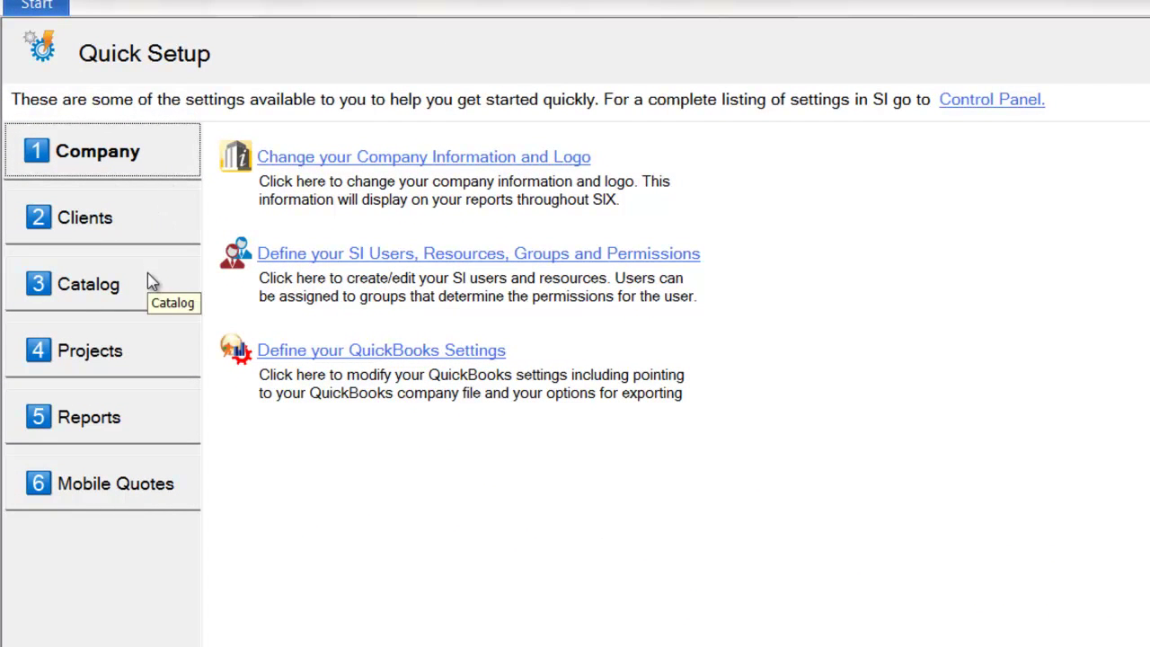
pyautogui.click(366, 167)
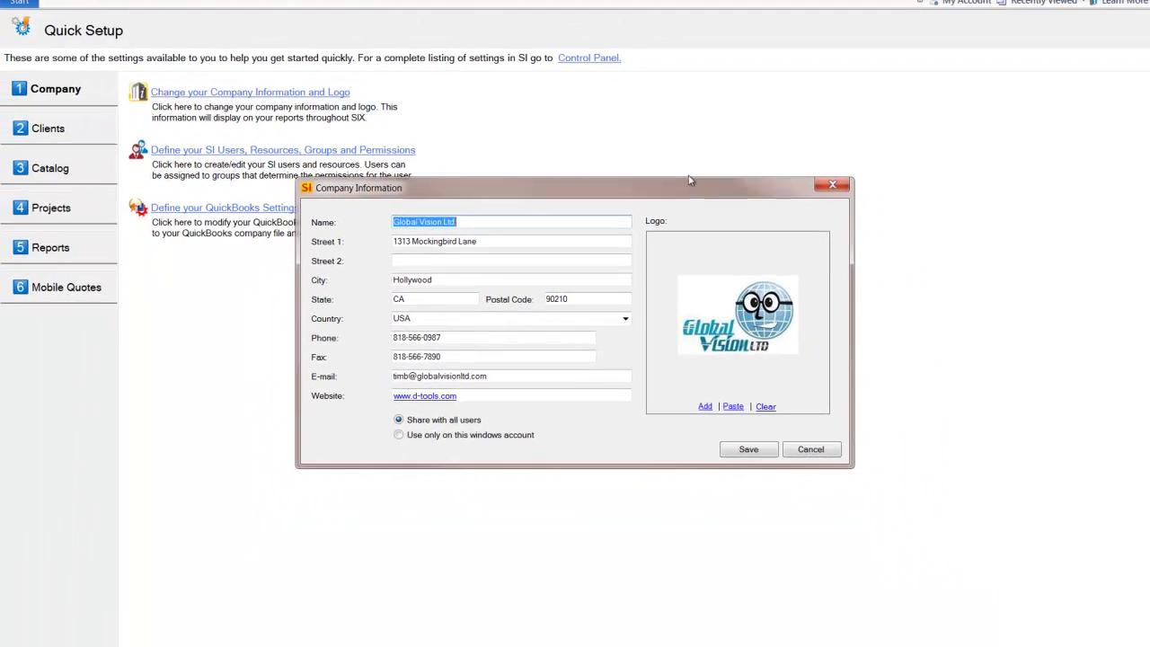
# Step: Close Company Information unchanged and filter the user list to Sign In = Yes
pyautogui.click(796, 446)
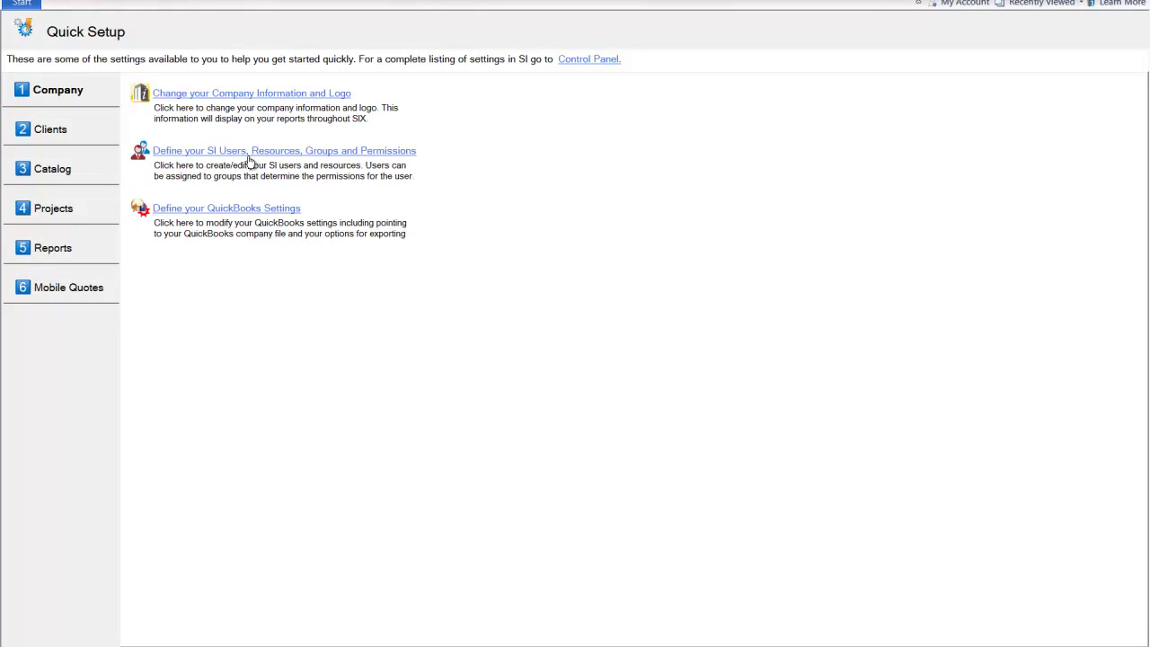
pyautogui.click(244, 154)
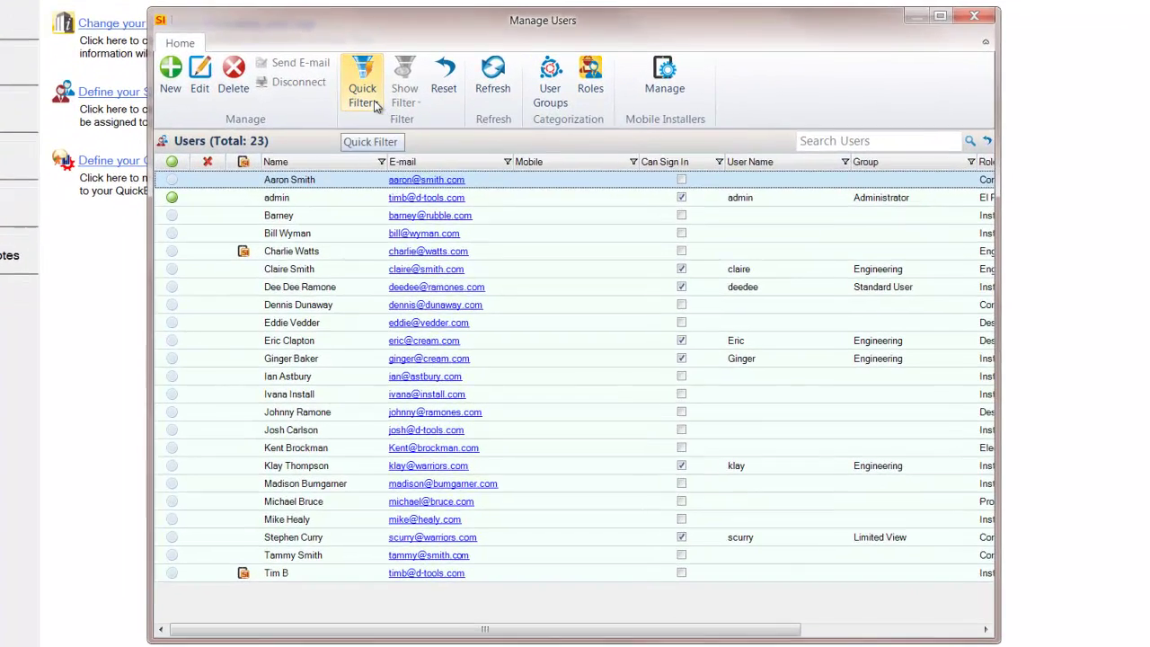
pyautogui.click(390, 144)
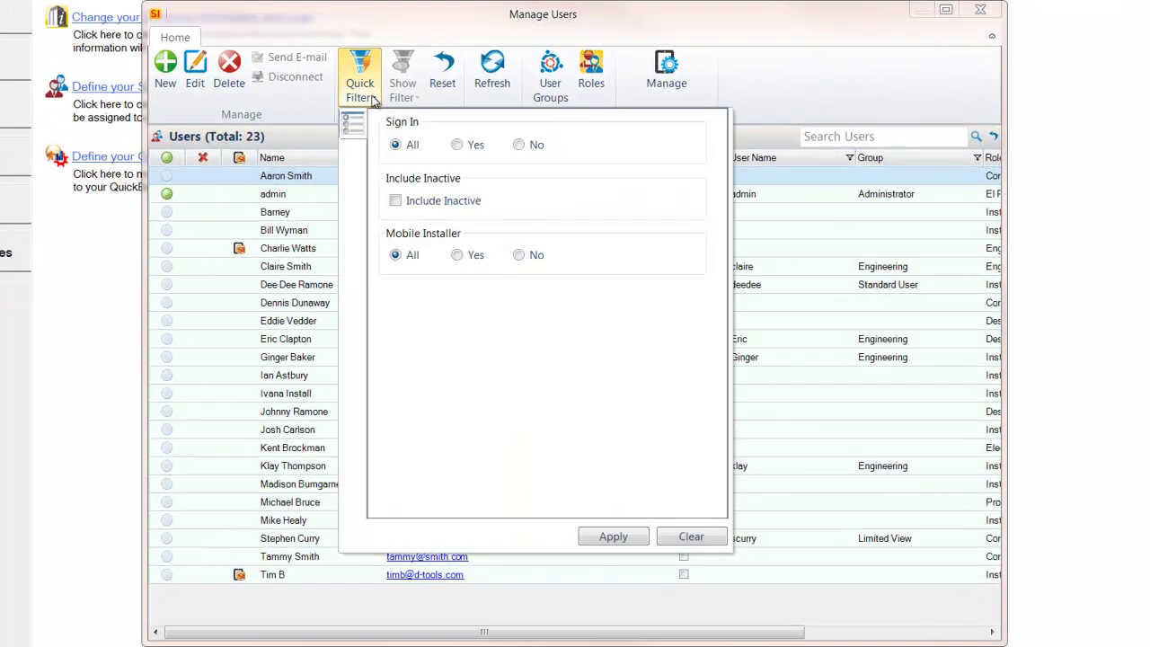
pyautogui.click(458, 145)
pyautogui.click(614, 538)
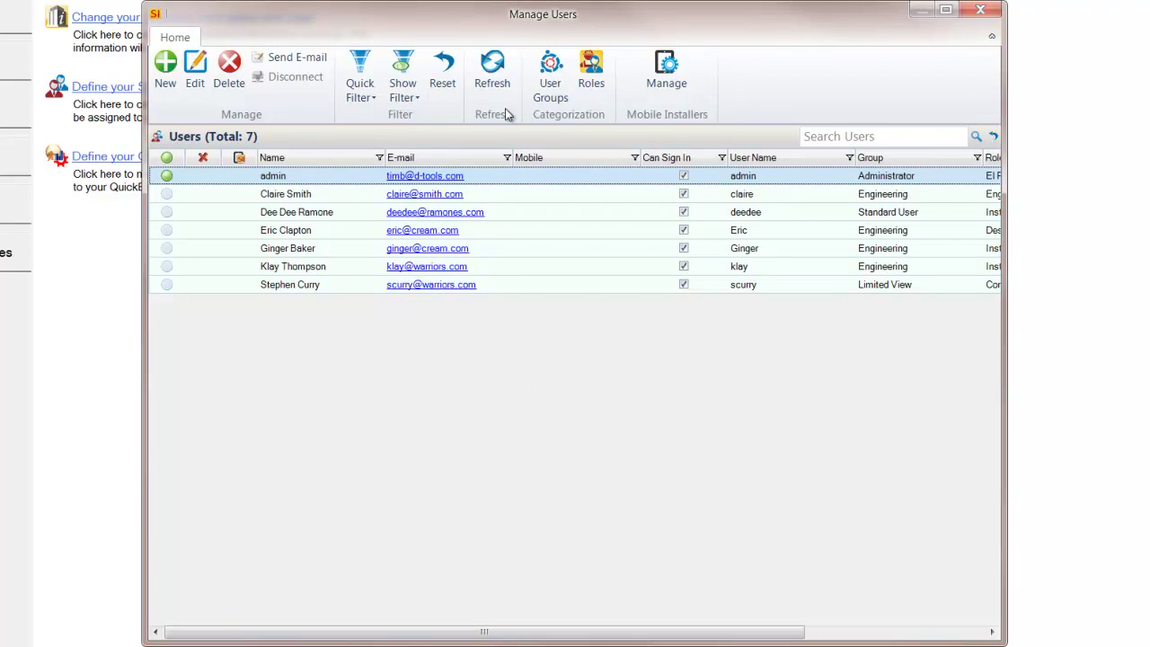
# Step: Review the New Employee group's Catalog permissions, then save and close User Groups
pyautogui.click(543, 81)
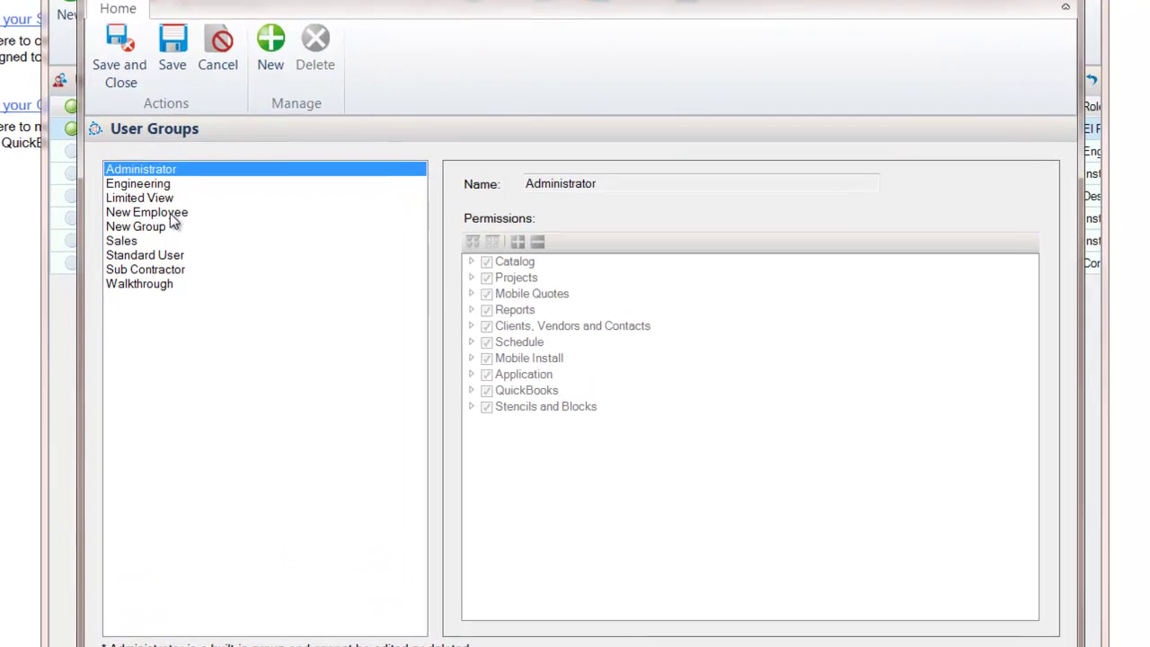
pyautogui.click(171, 216)
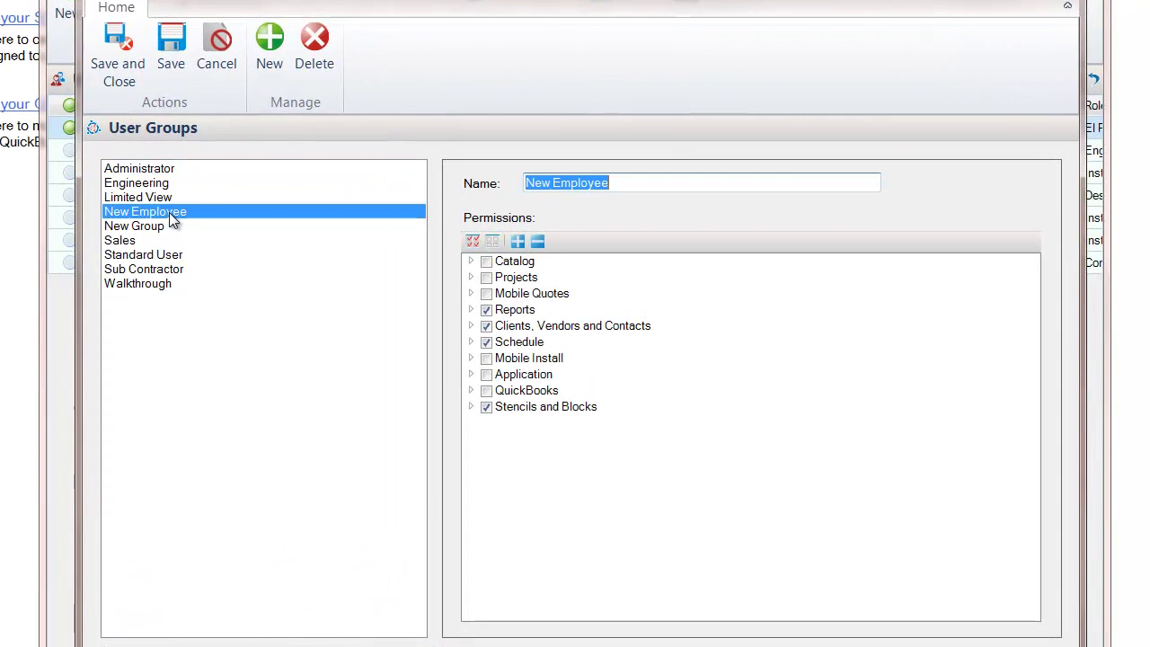
pyautogui.click(471, 261)
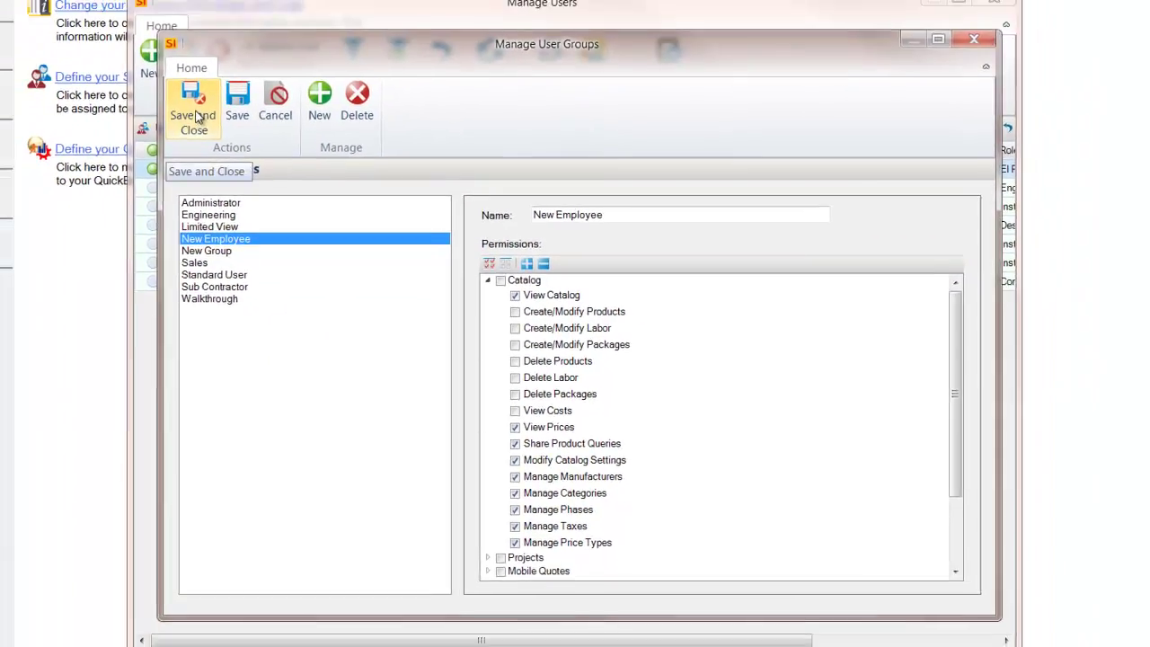
pyautogui.click(124, 56)
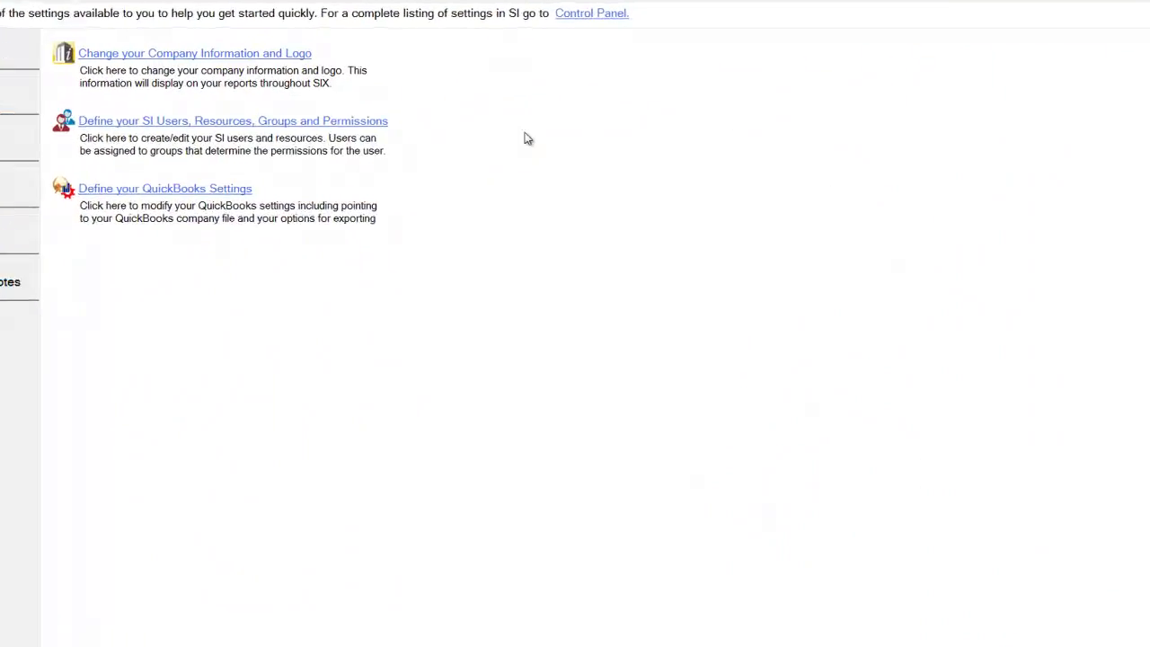
# Step: Review the QuickBooks Settings and cancel without saving
pyautogui.click(183, 188)
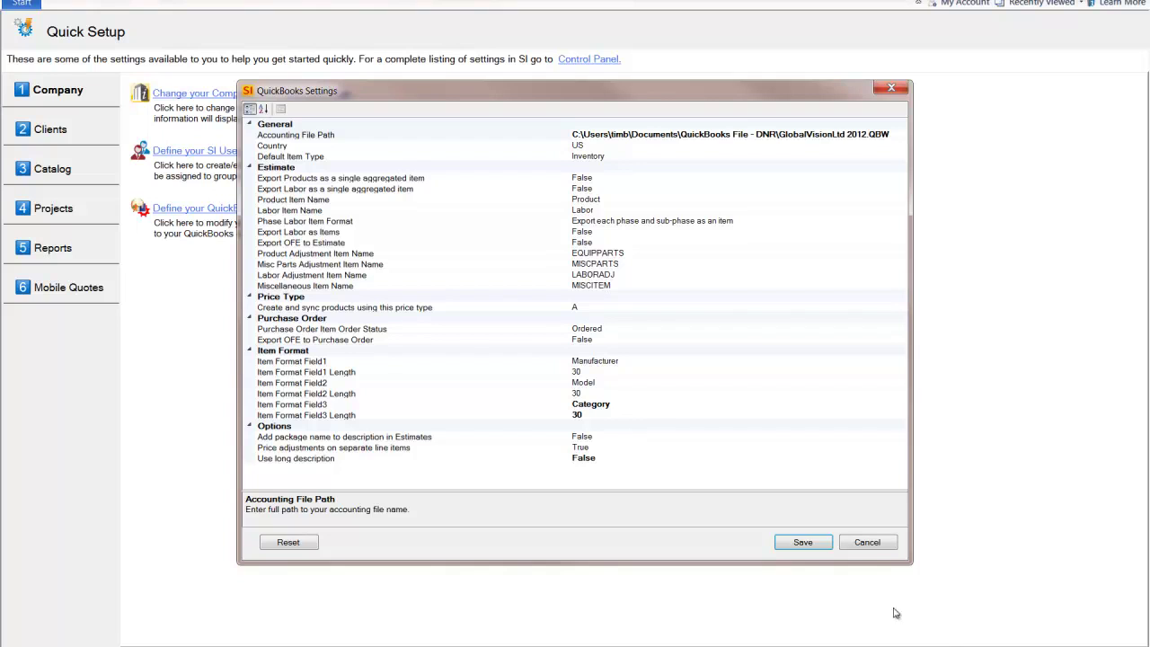
pyautogui.click(869, 543)
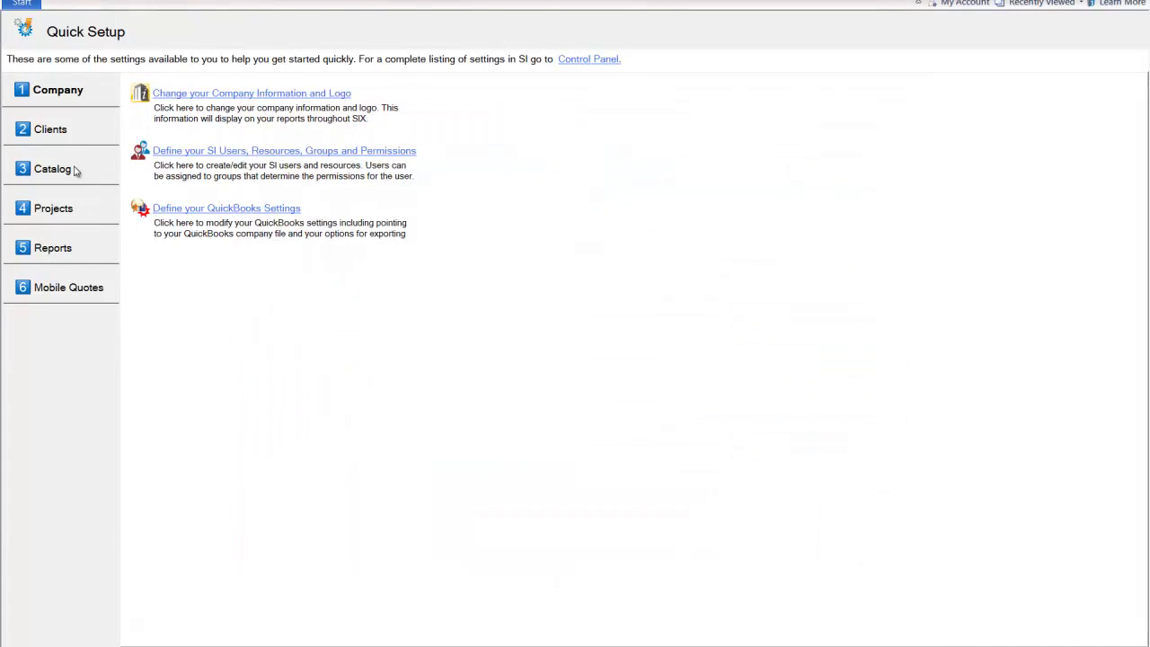
# Step: View the Clients import options, then the Catalog setup options in Quick Setup
pyautogui.click(59, 132)
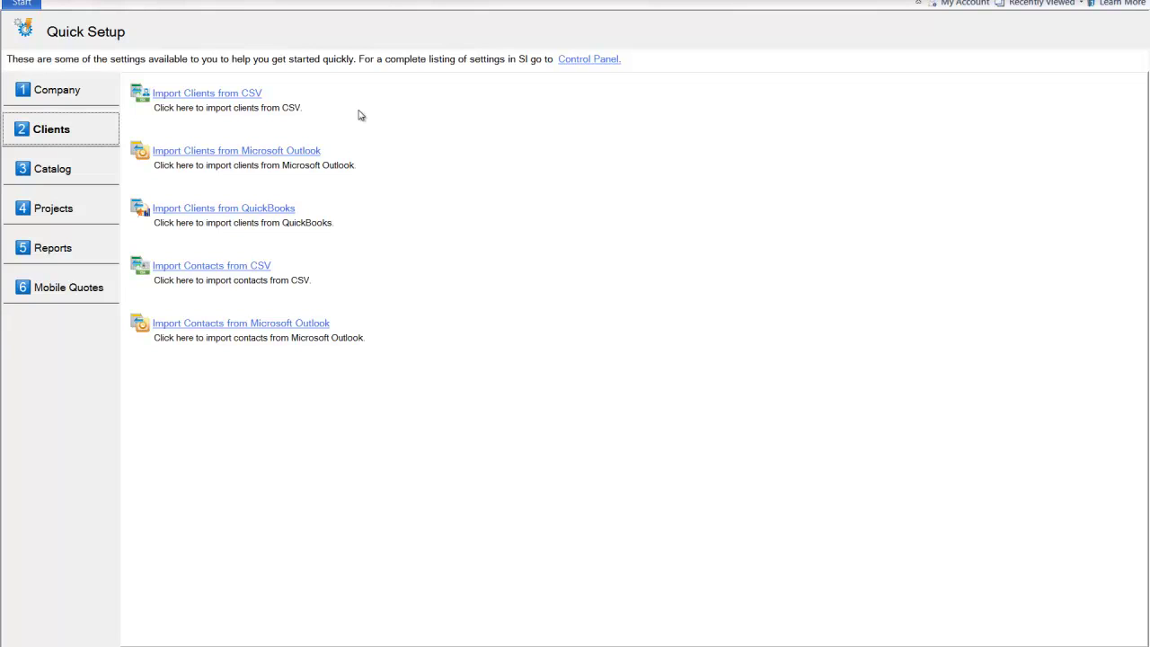
pyautogui.click(56, 171)
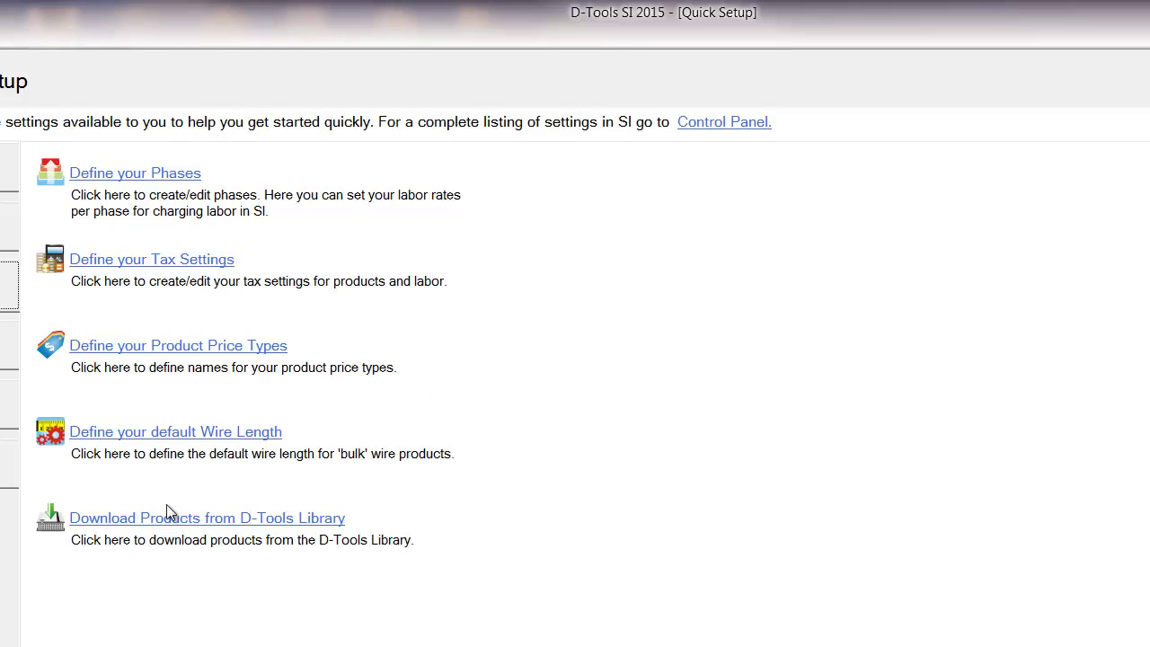
# Step: Launch 'Download Products from D-Tools Library' to open the D-Tools Data Browser
pyautogui.click(166, 512)
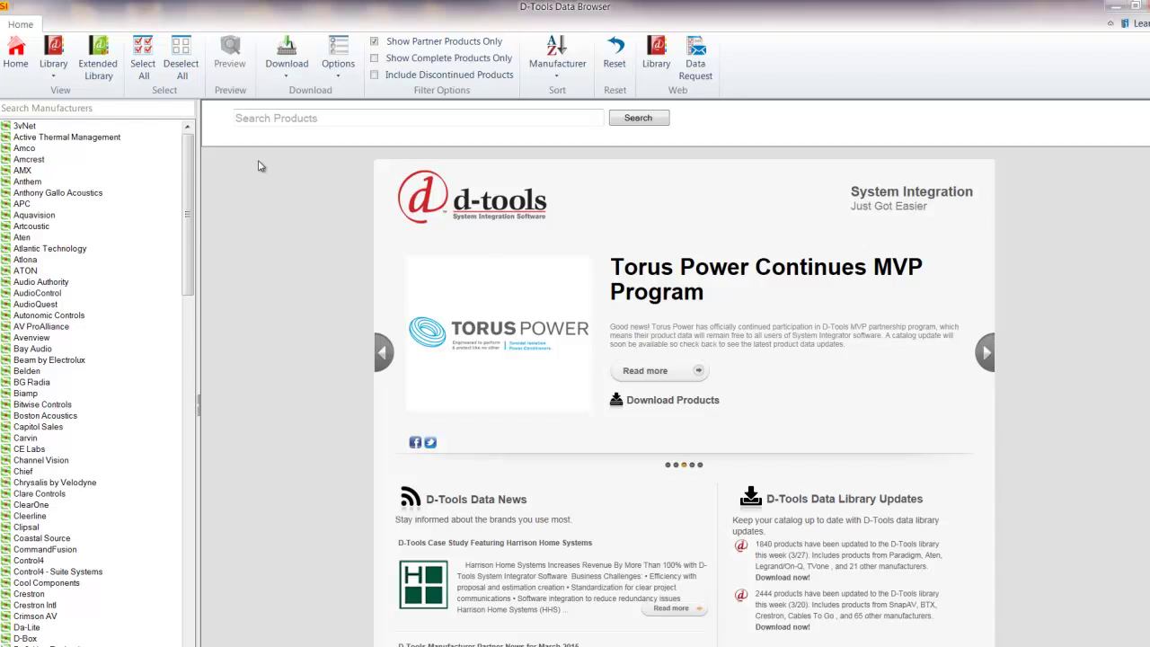
pyautogui.moveTo(189, 179); pyautogui.dragTo(189, 349)
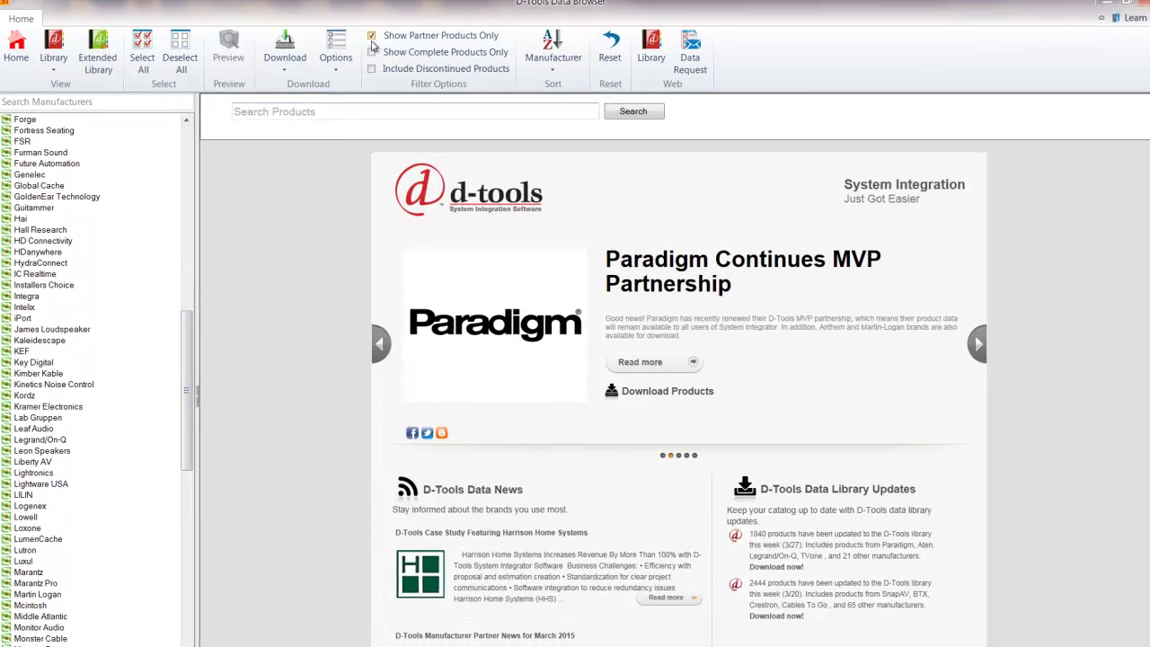
# Step: Browse all manufacturers, then restore the partner-only filter (about 92207 products)
pyautogui.click(371, 36)
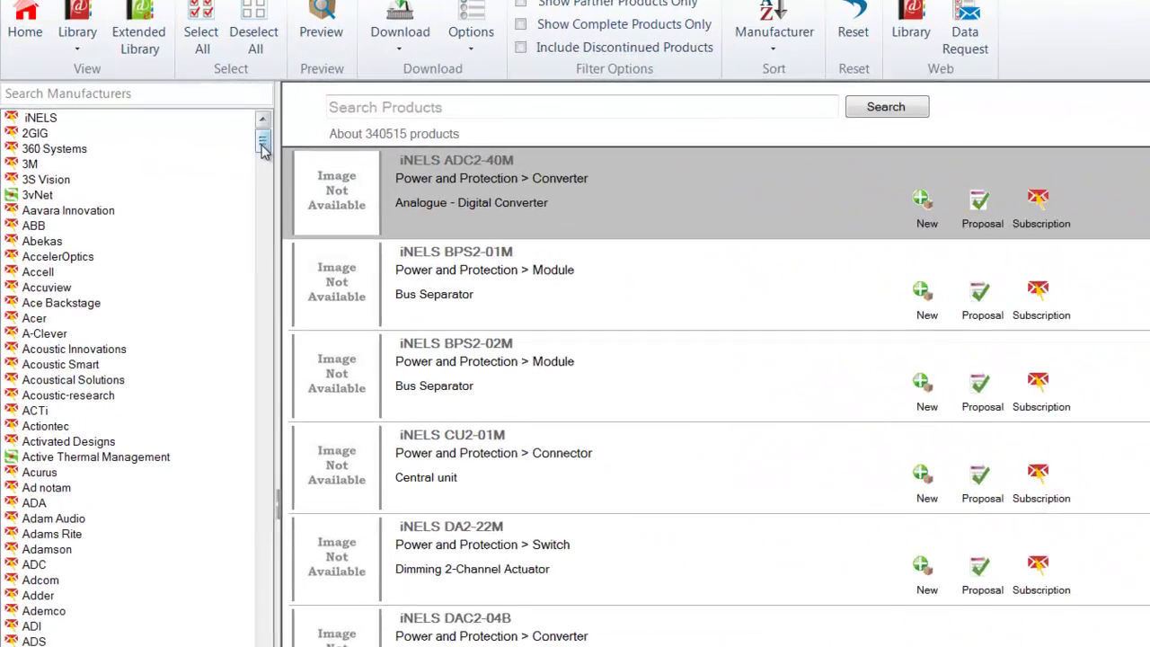
pyautogui.moveTo(185, 120); pyautogui.dragTo(184, 128)
pyautogui.moveTo(276, 160); pyautogui.dragTo(276, 208)
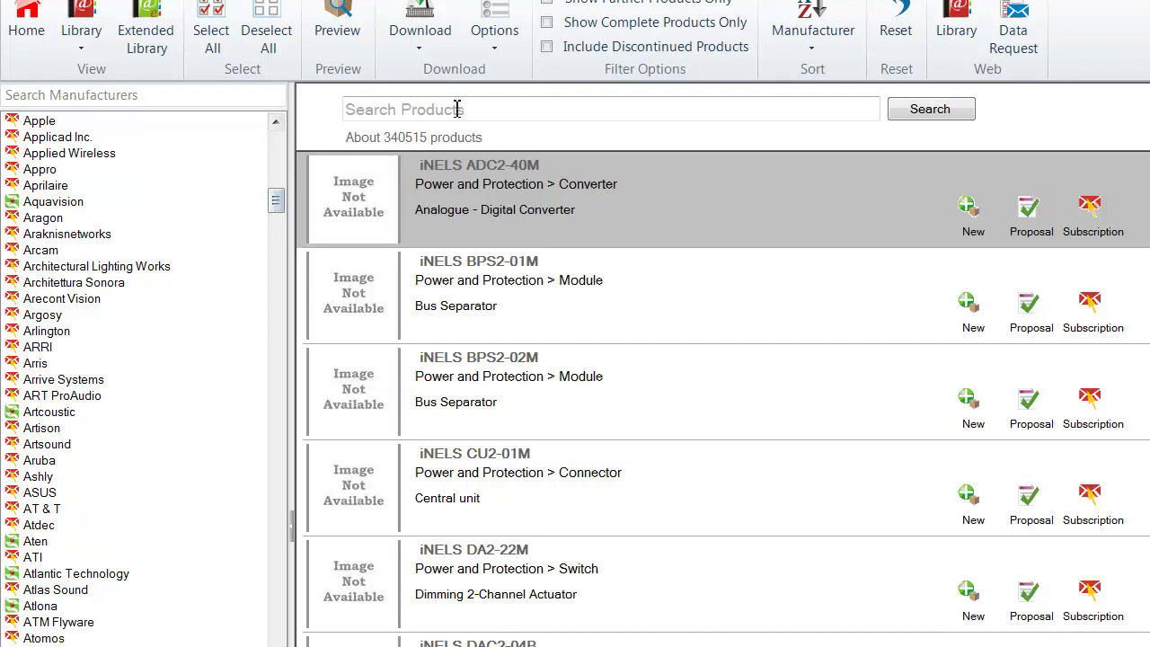
pyautogui.click(547, 2)
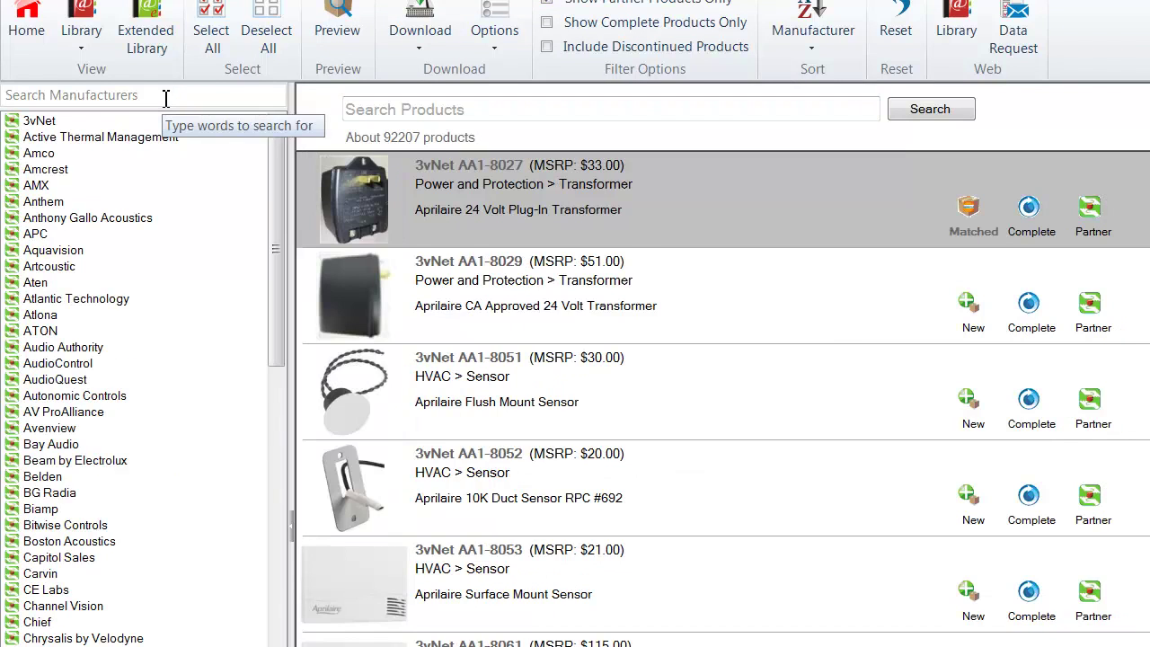
pyautogui.click(166, 97)
# Step: Search 'Nob', download the selected Noble Fidelity speakers, and open L-65 SPS for editing
pyautogui.write('Noble')
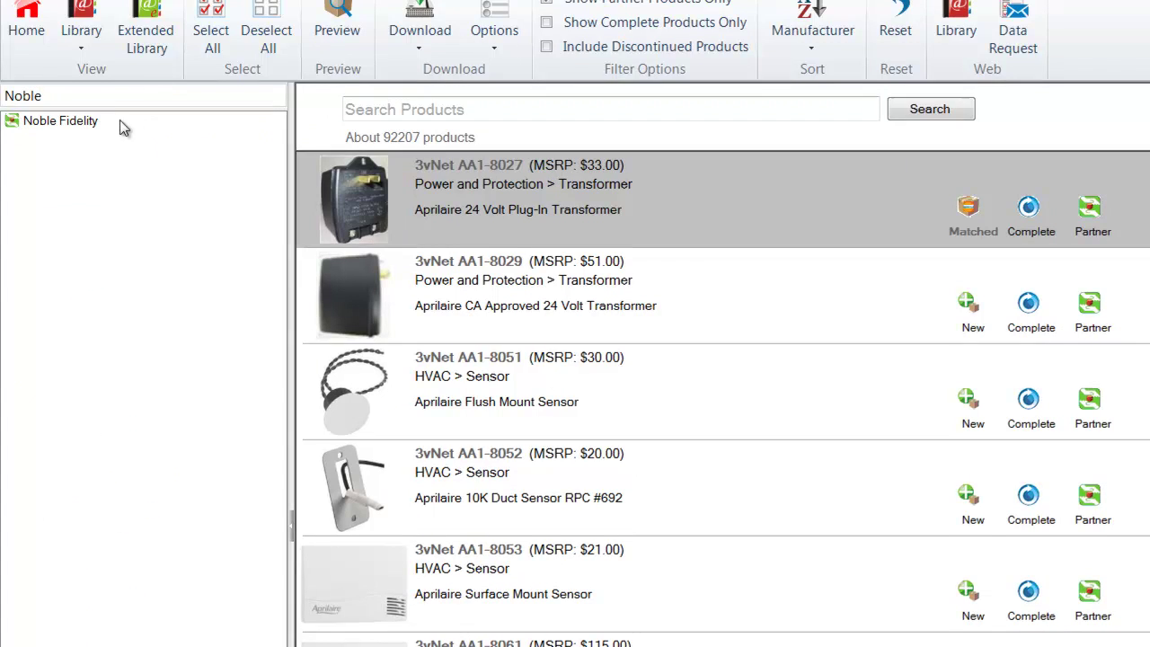
pyautogui.click(93, 122)
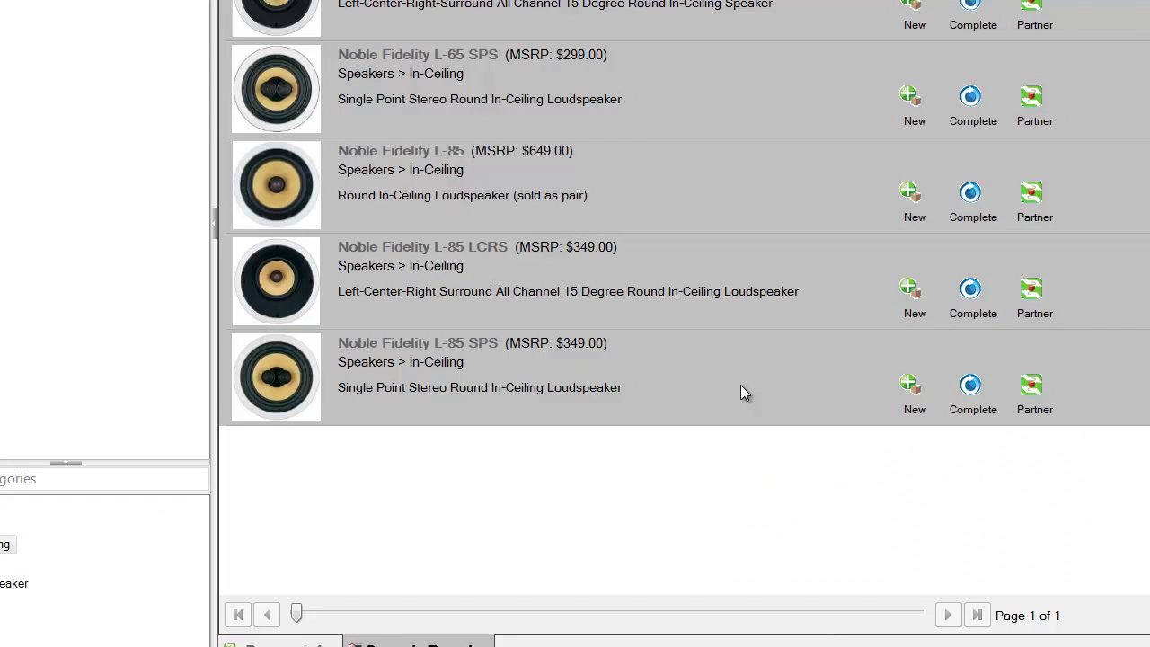
pyautogui.rightClick(741, 392)
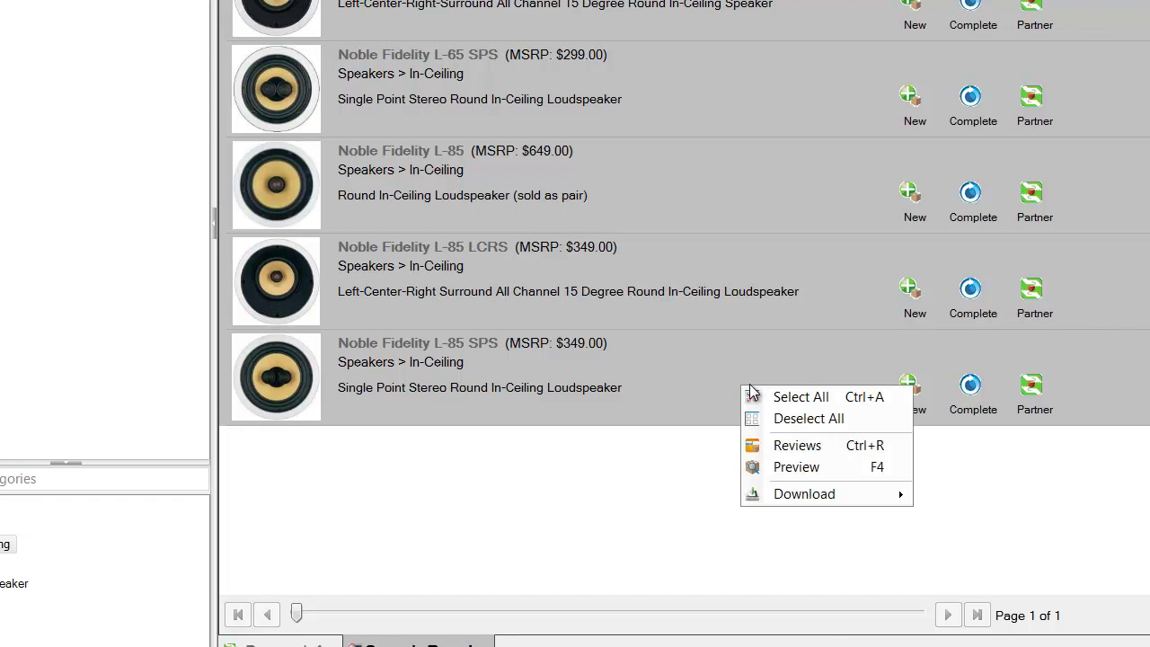
pyautogui.moveTo(815, 496)
pyautogui.click(955, 500)
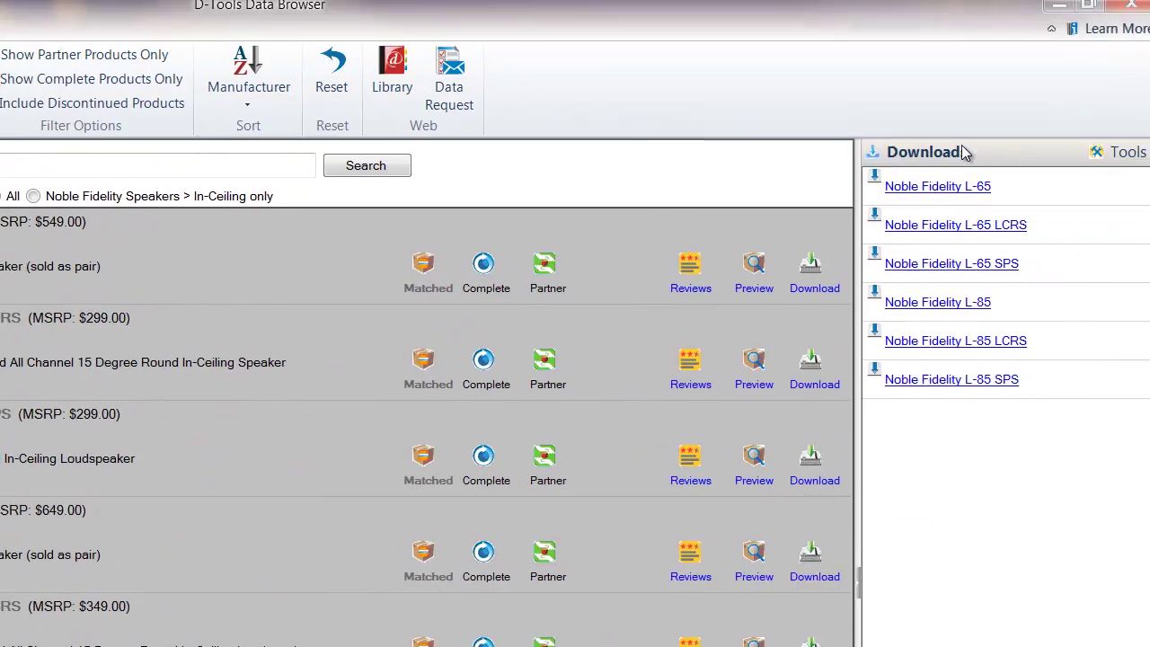
pyautogui.click(937, 279)
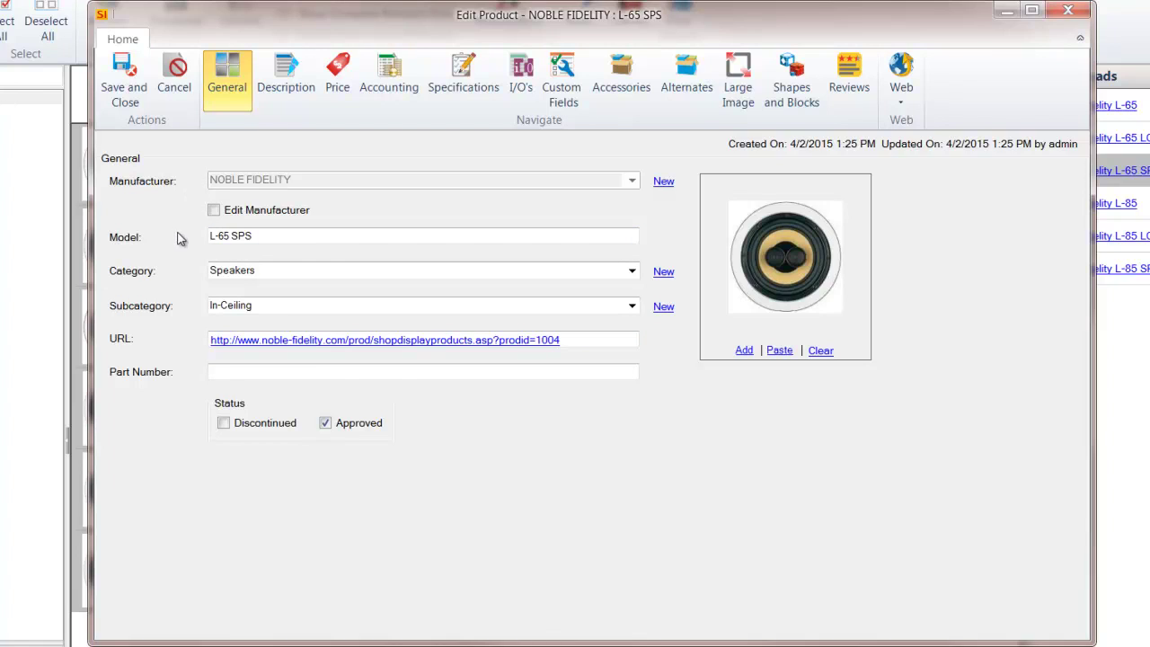
pyautogui.click(901, 104)
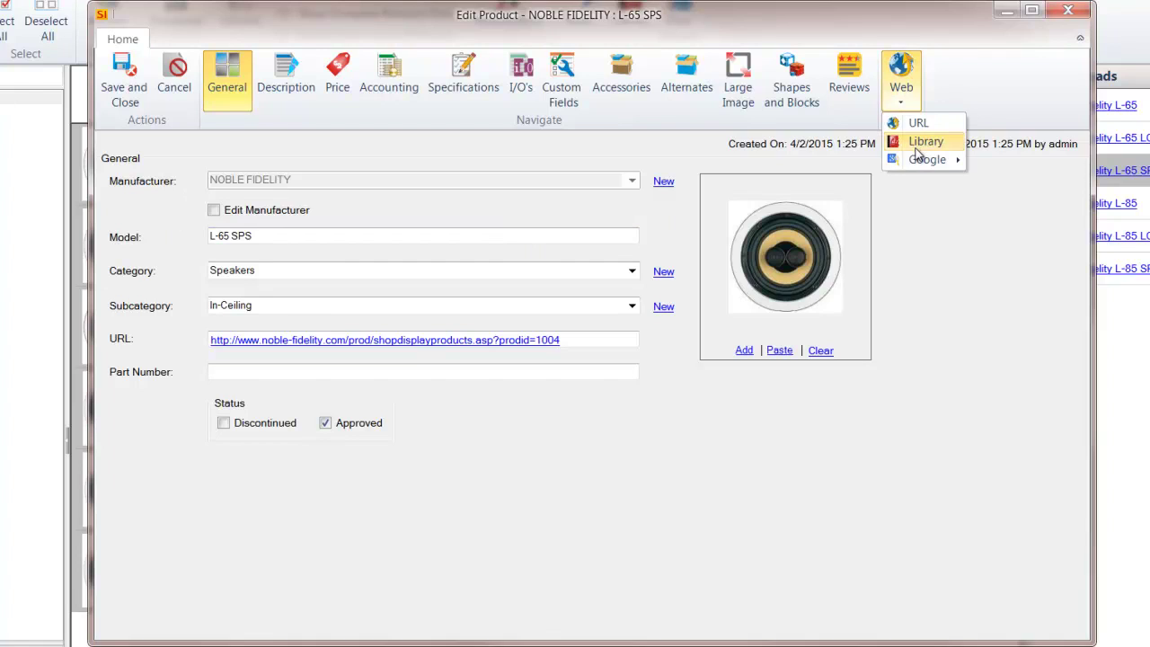
# Step: Check the L-65 SPS Web lookup options, then show its short and long descriptions
pyautogui.moveTo(921, 163)
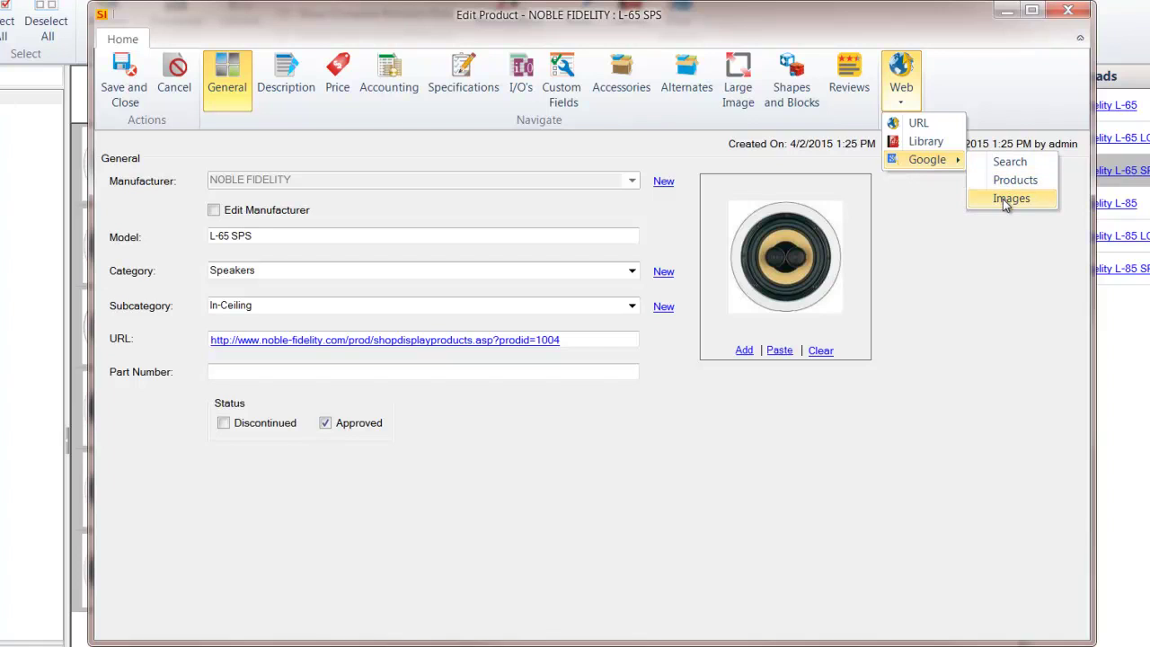
pyautogui.click(997, 247)
pyautogui.click(297, 100)
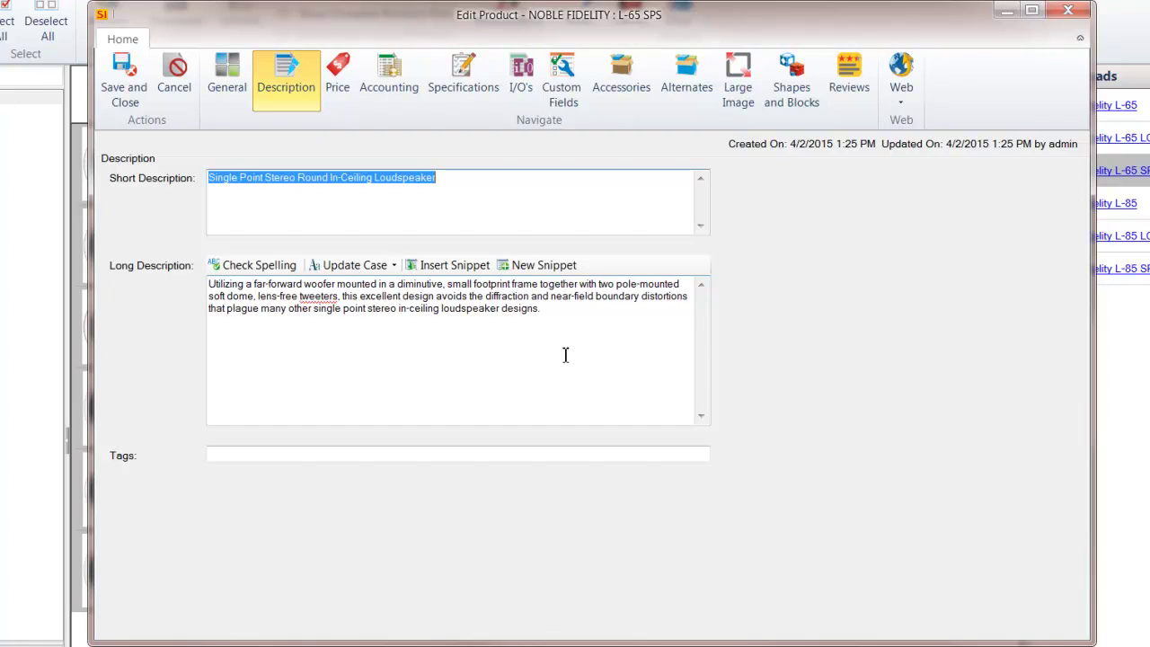
# Step: Show the L-65 SPS Price page: MSRP 299.0000, Finish phase, 0.500 labor hours
pyautogui.click(340, 70)
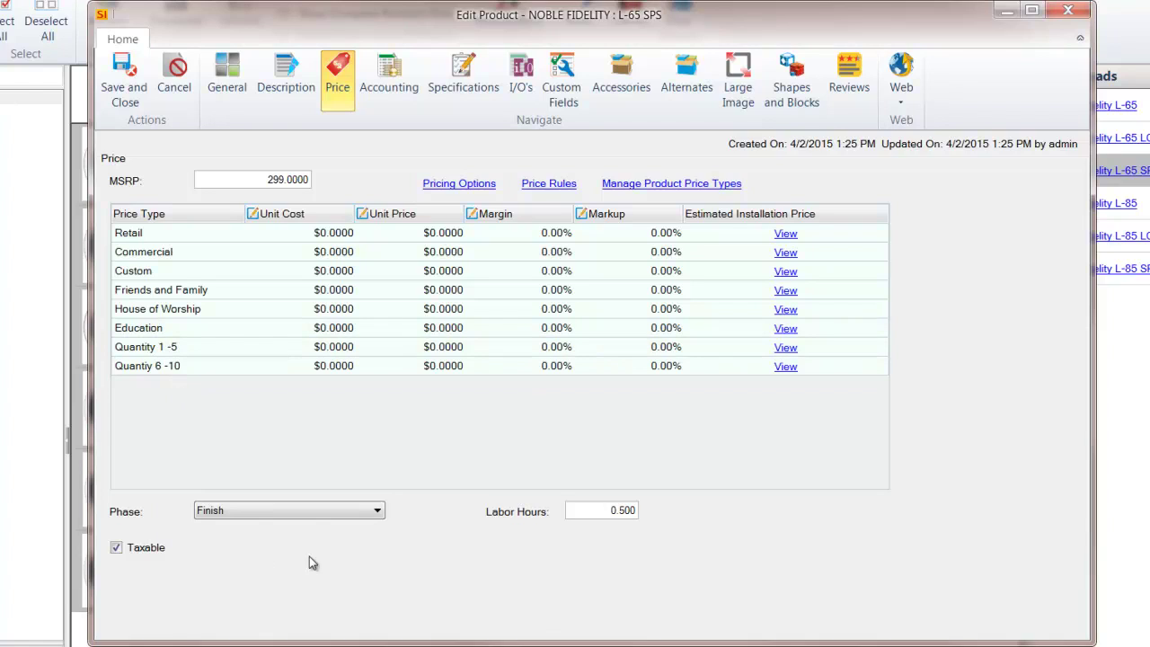
# Step: Review the installation phase list and keep Finish as the L-65 SPS phase
pyautogui.click(378, 512)
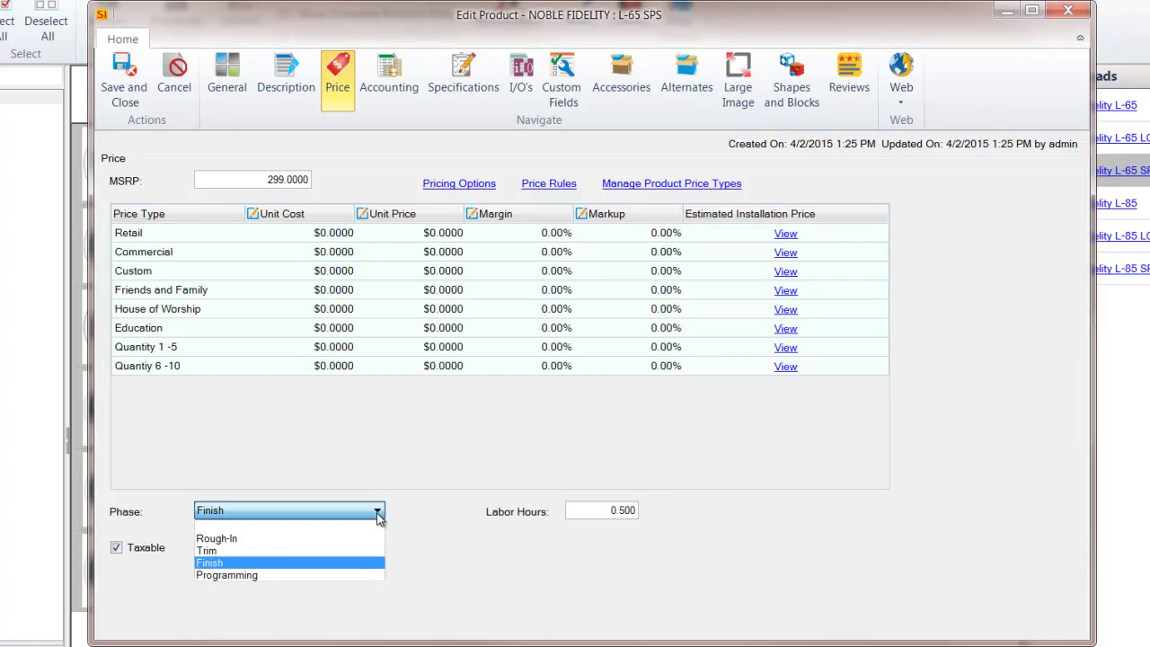
pyautogui.click(293, 557)
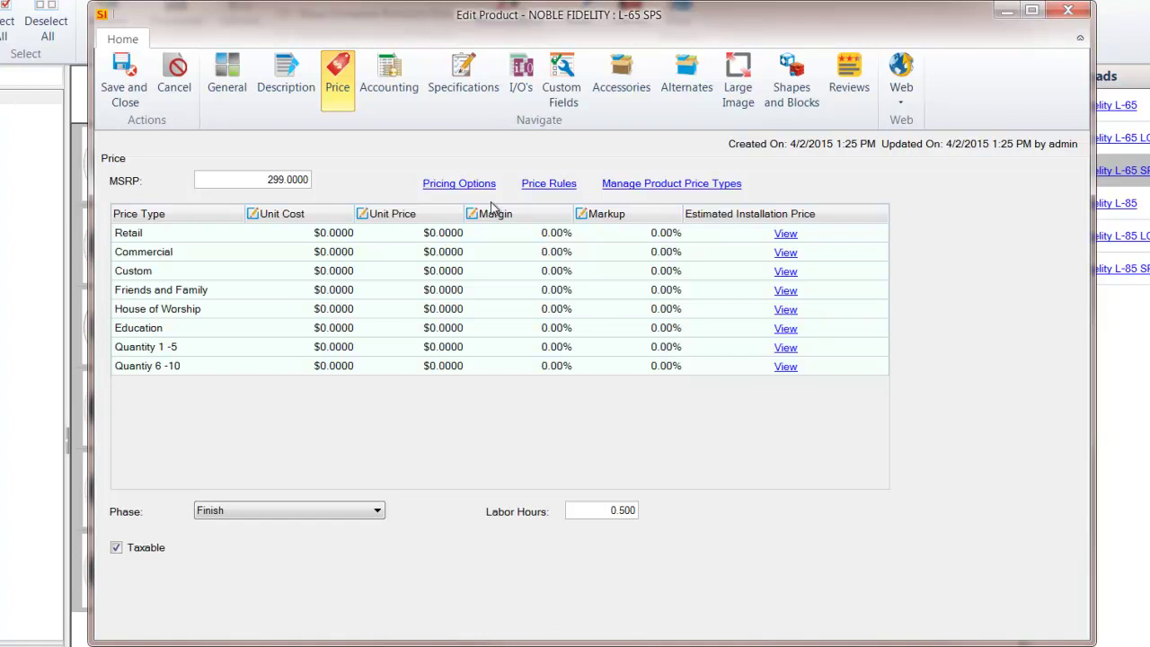
# Step: Apply the '40% off of MSRP - My Cost' price rule based on MSRP, giving a $179.40 unit cost
pyautogui.click(549, 184)
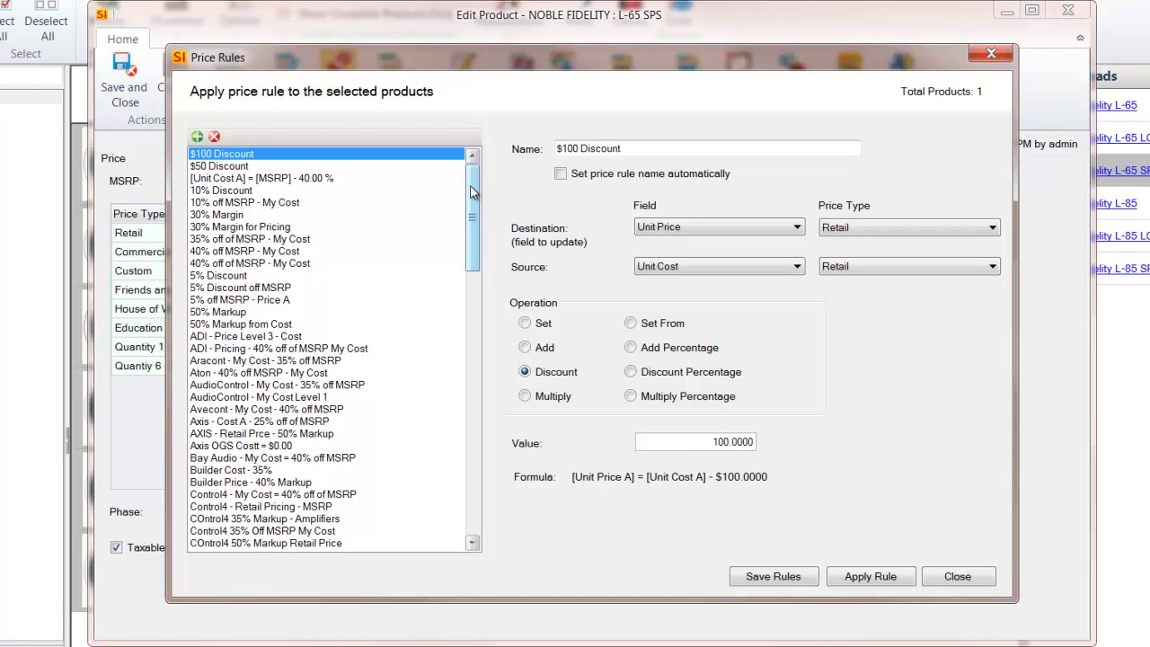
pyautogui.click(241, 264)
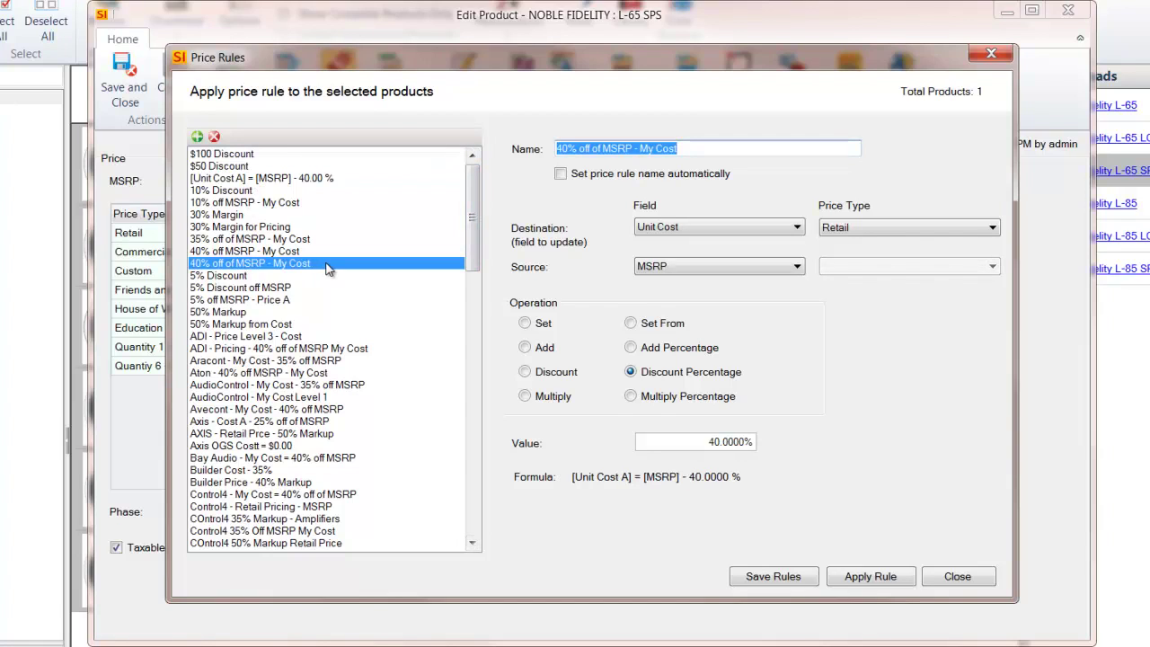
pyautogui.click(722, 154)
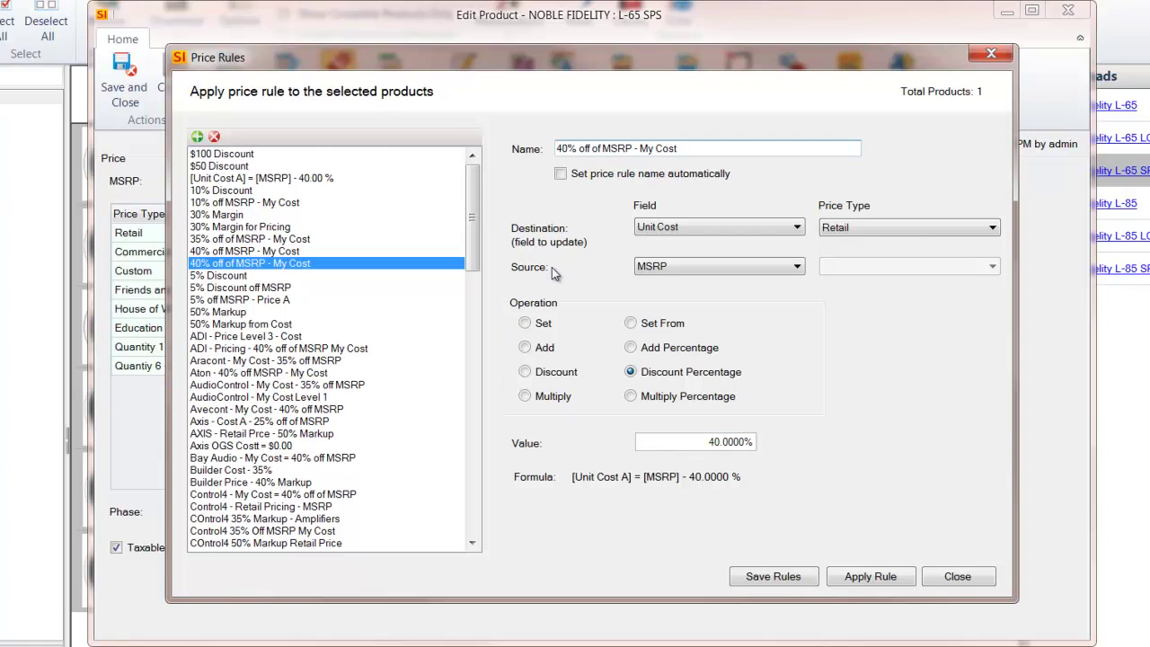
pyautogui.click(689, 268)
pyautogui.click(692, 275)
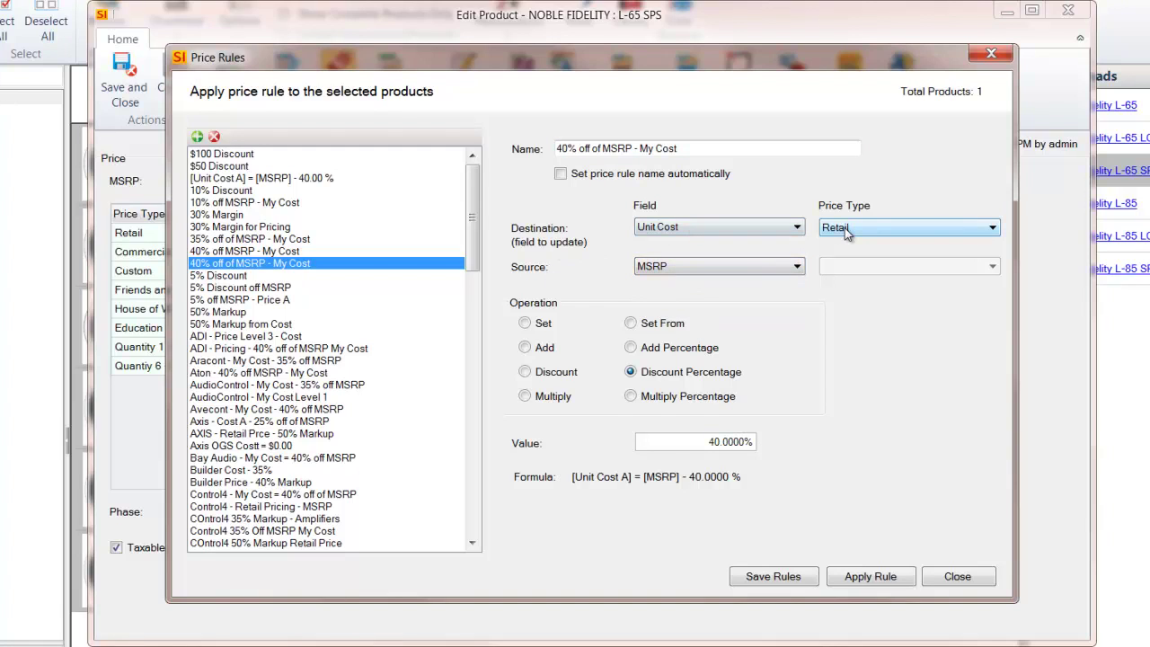
pyautogui.click(868, 576)
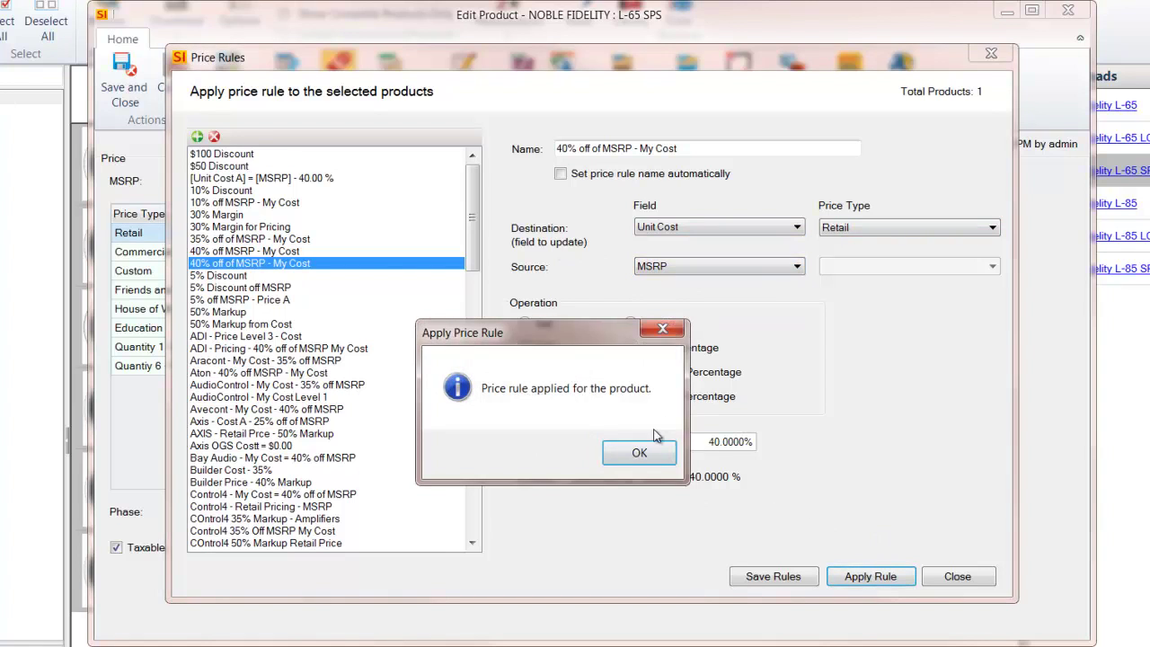
pyautogui.click(639, 453)
pyautogui.click(957, 576)
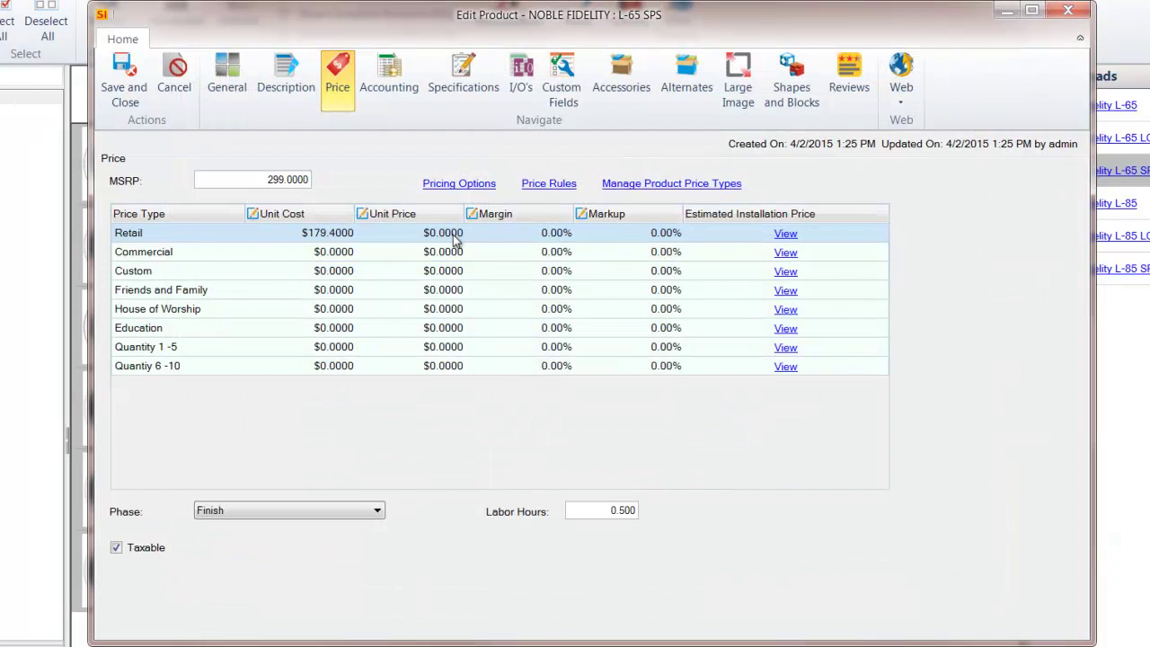
pyautogui.click(543, 185)
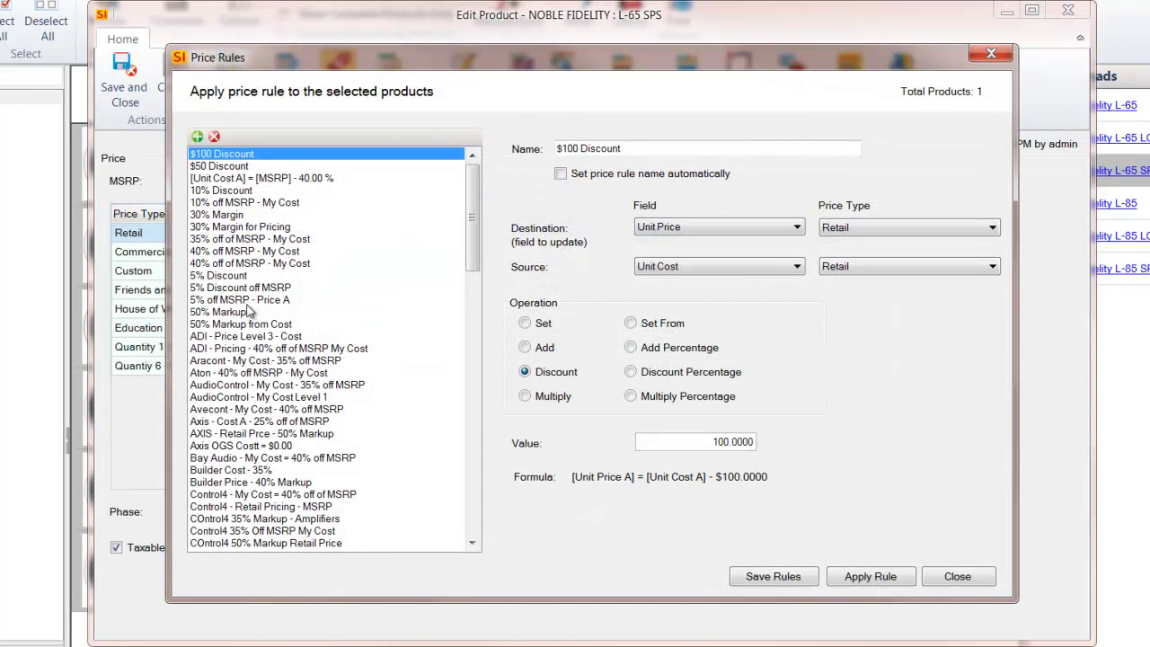
# Step: Apply the '50% Markup from Cost' rule on Unit Cost, making the Retail unit price $269.10
pyautogui.click(226, 325)
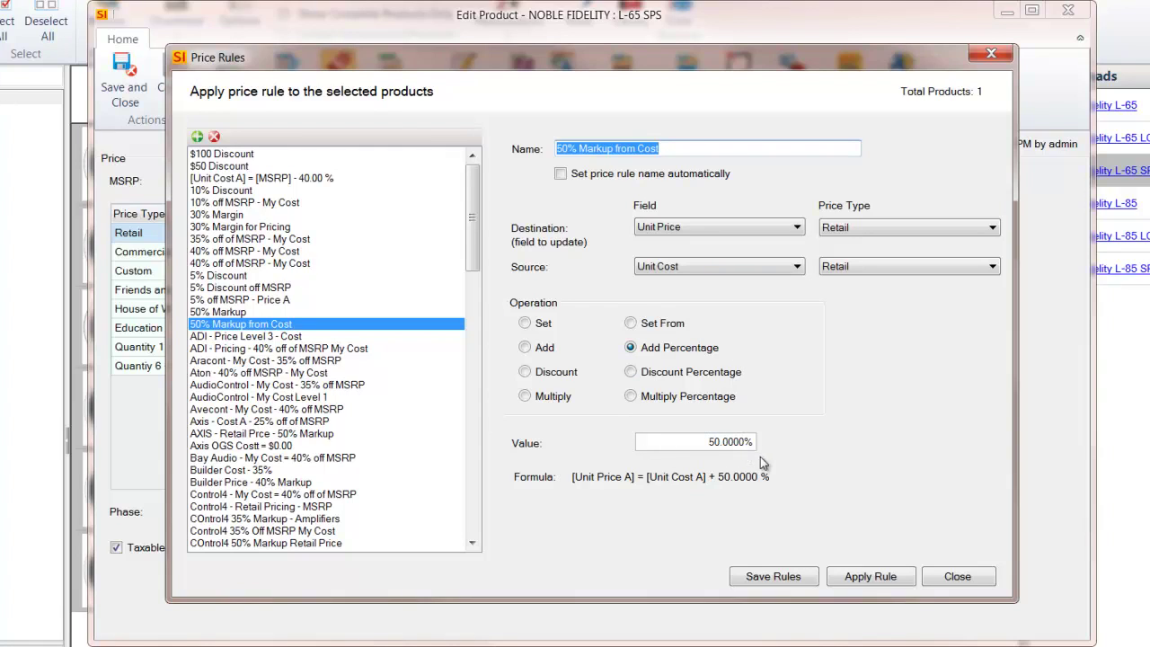
pyautogui.click(693, 266)
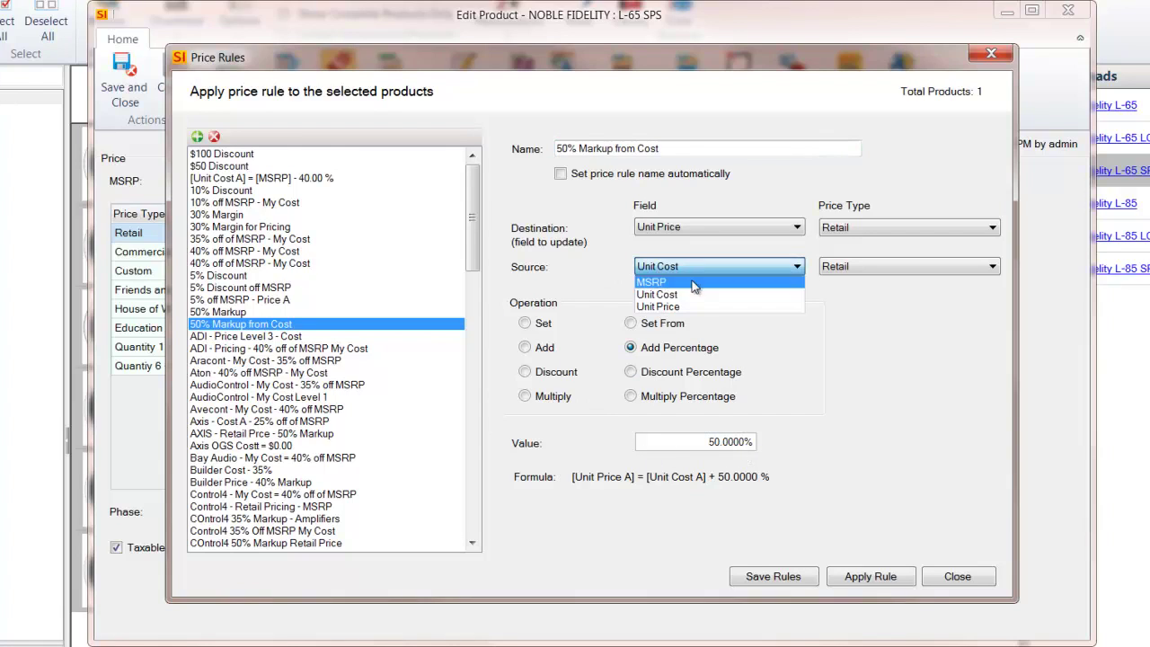
pyautogui.click(694, 295)
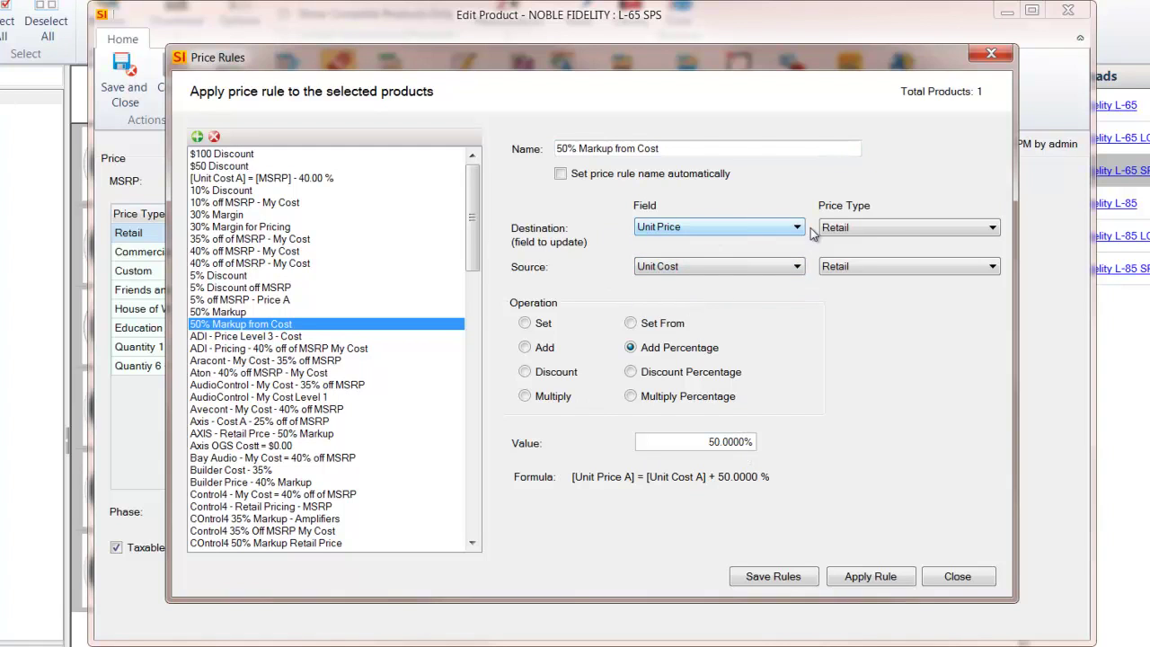
pyautogui.click(856, 576)
pyautogui.click(694, 453)
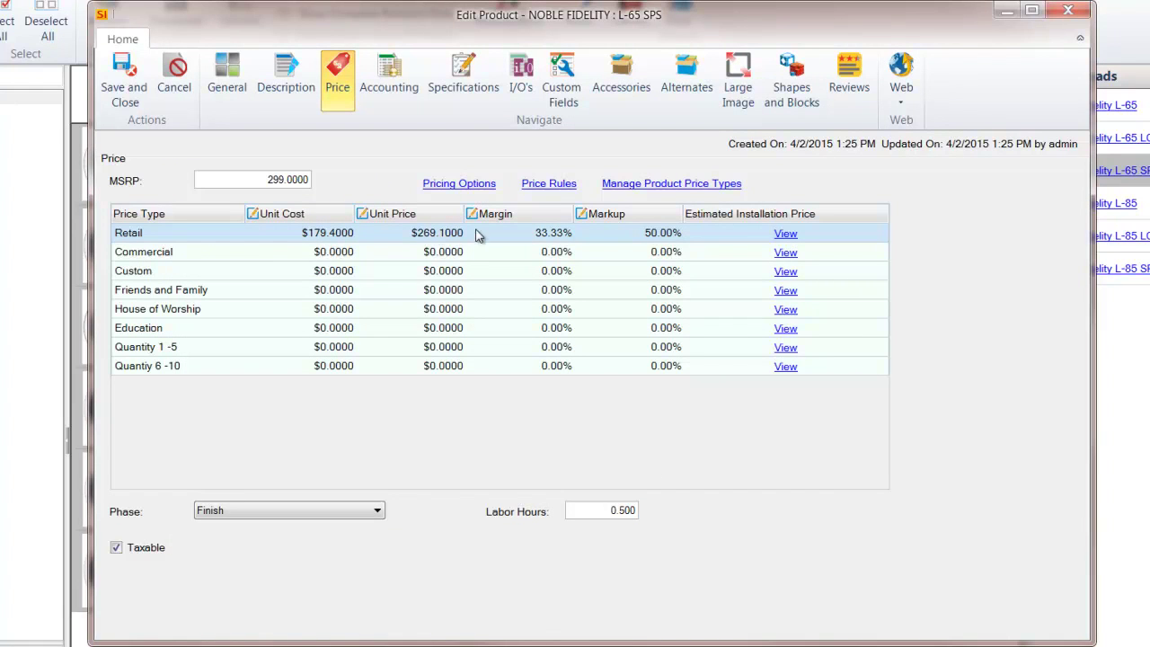
pyautogui.click(785, 235)
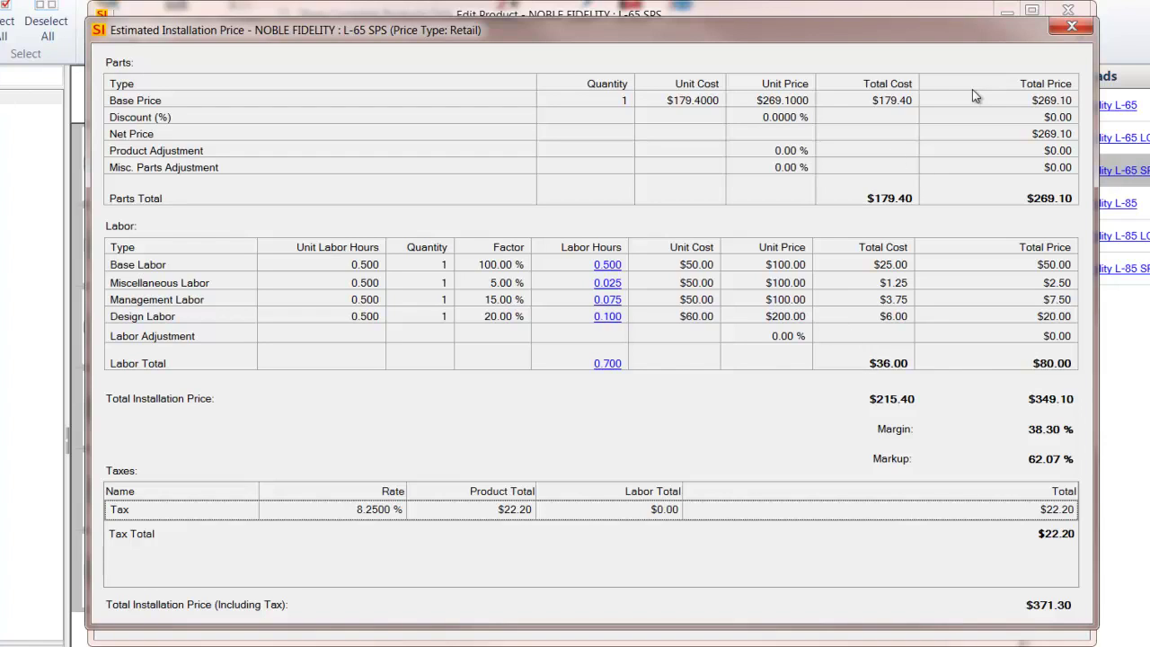
pyautogui.click(1071, 26)
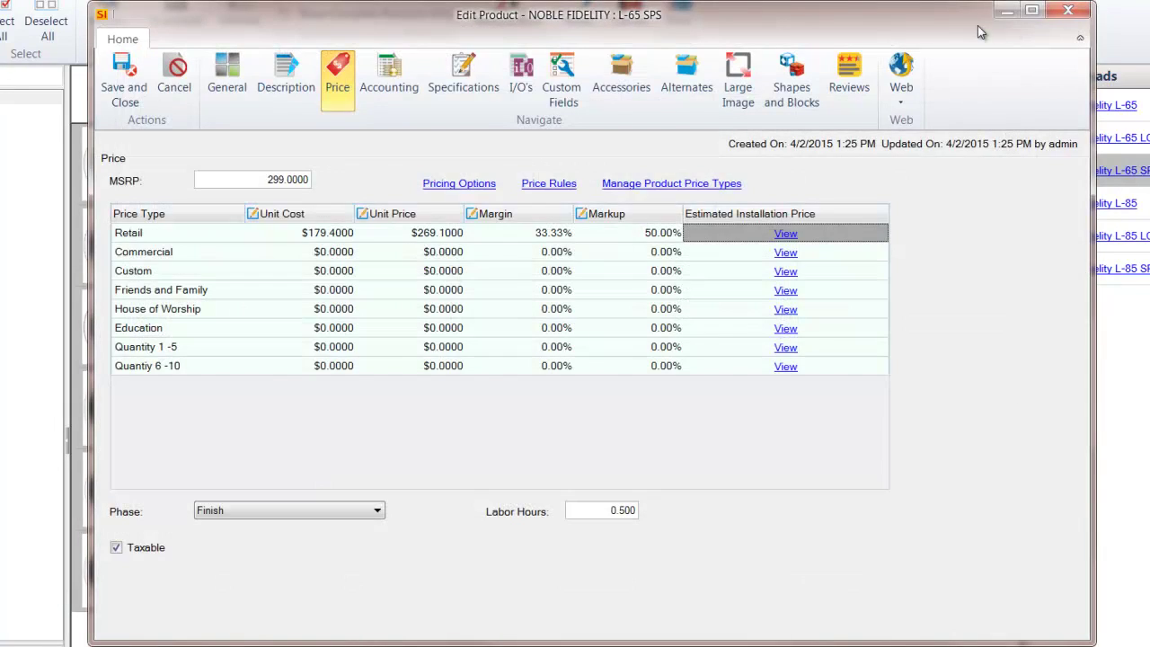
pyautogui.click(521, 76)
# Step: Search the catalog for 'liberty', add the 14-2C-GRY cable as an accessory, and save the product
pyautogui.click(621, 79)
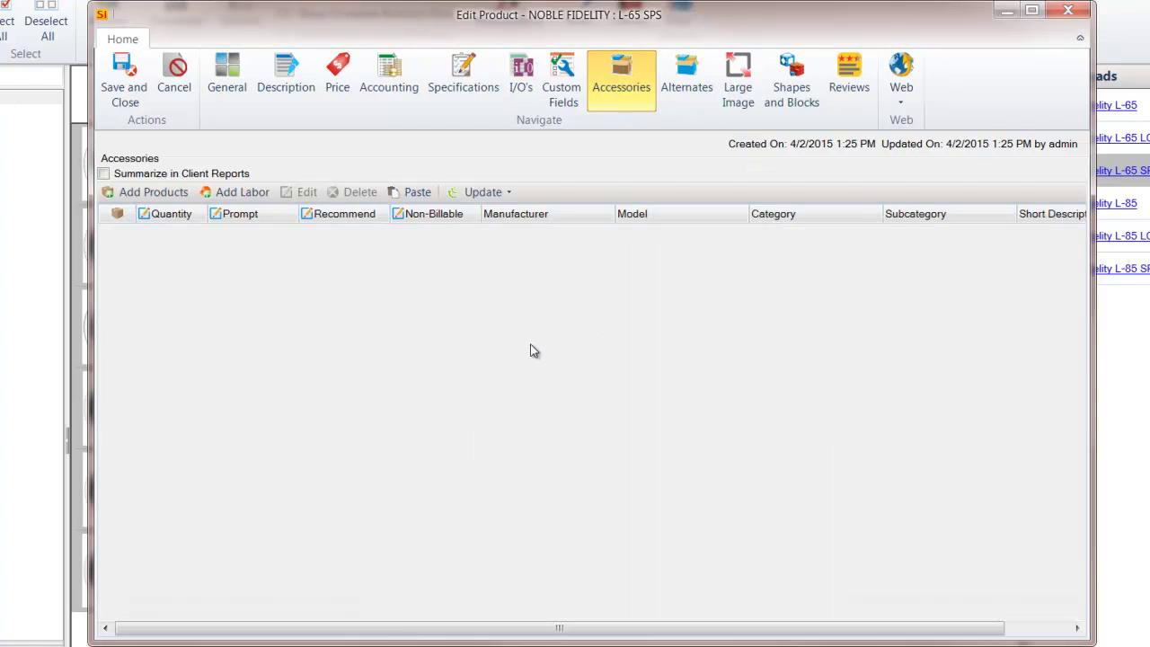
pyautogui.click(150, 192)
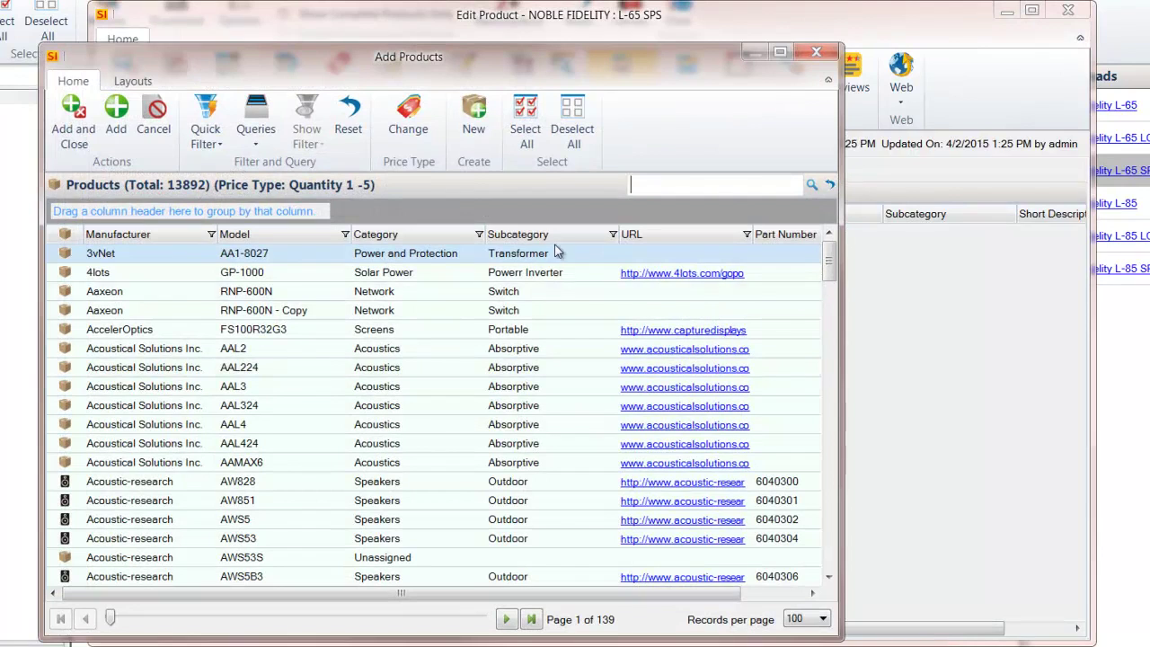
pyautogui.click(638, 186)
pyautogui.write('lerty')
pyautogui.press('BackSpace')
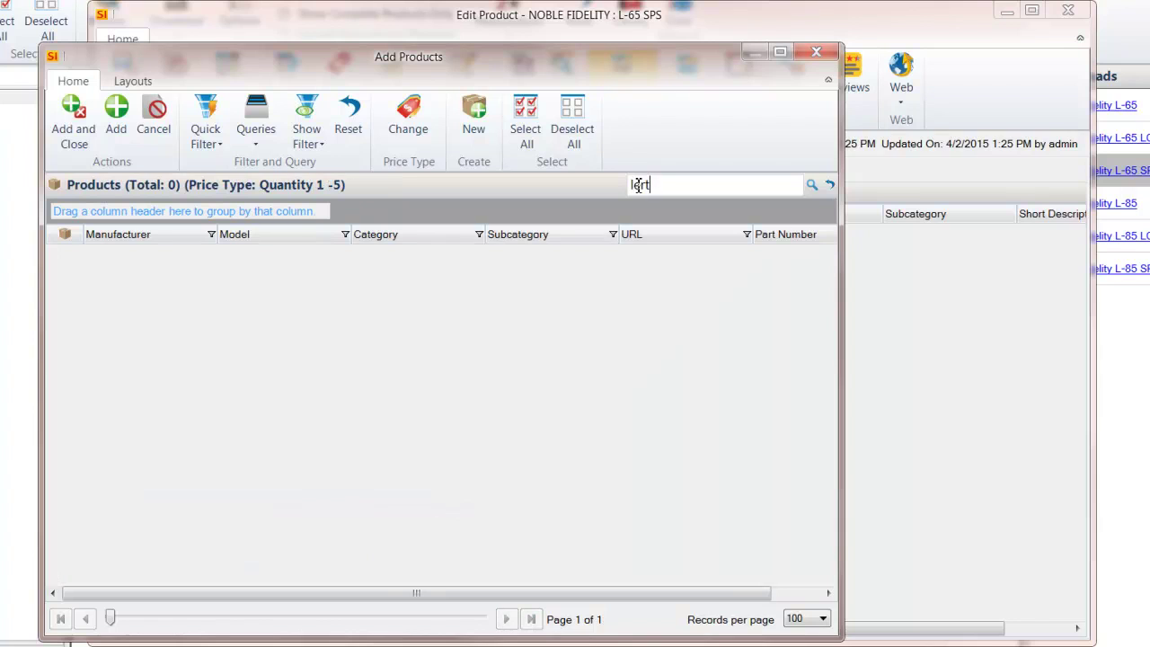
pyautogui.press('BackSpace')
pyautogui.write('liberty')
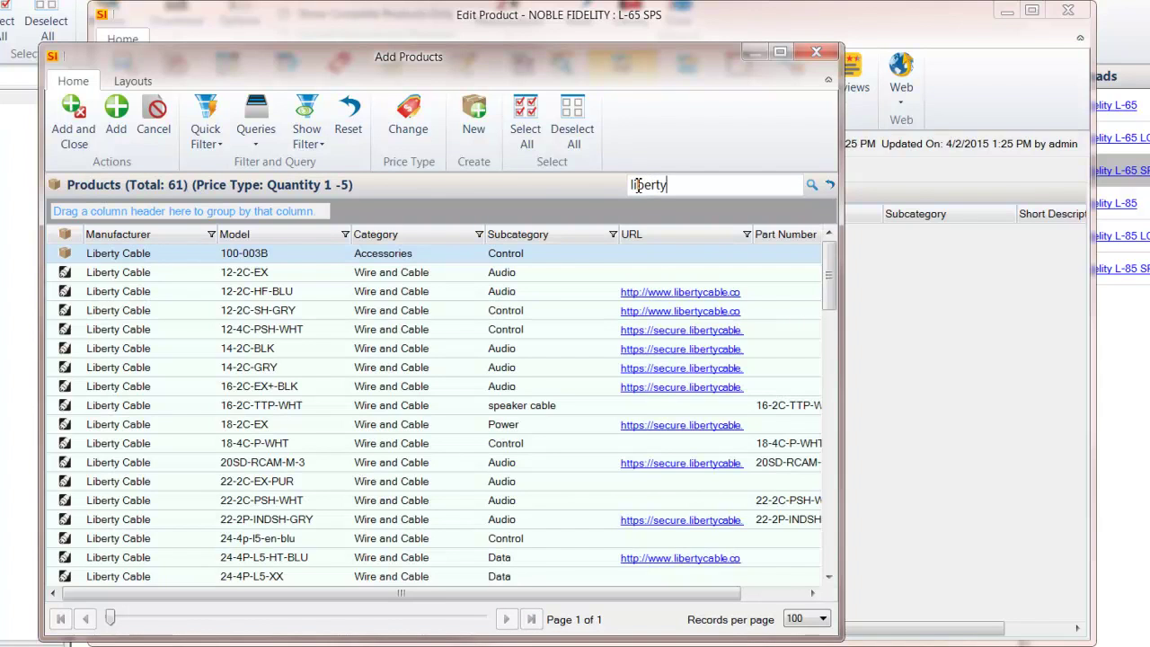
pyautogui.click(198, 370)
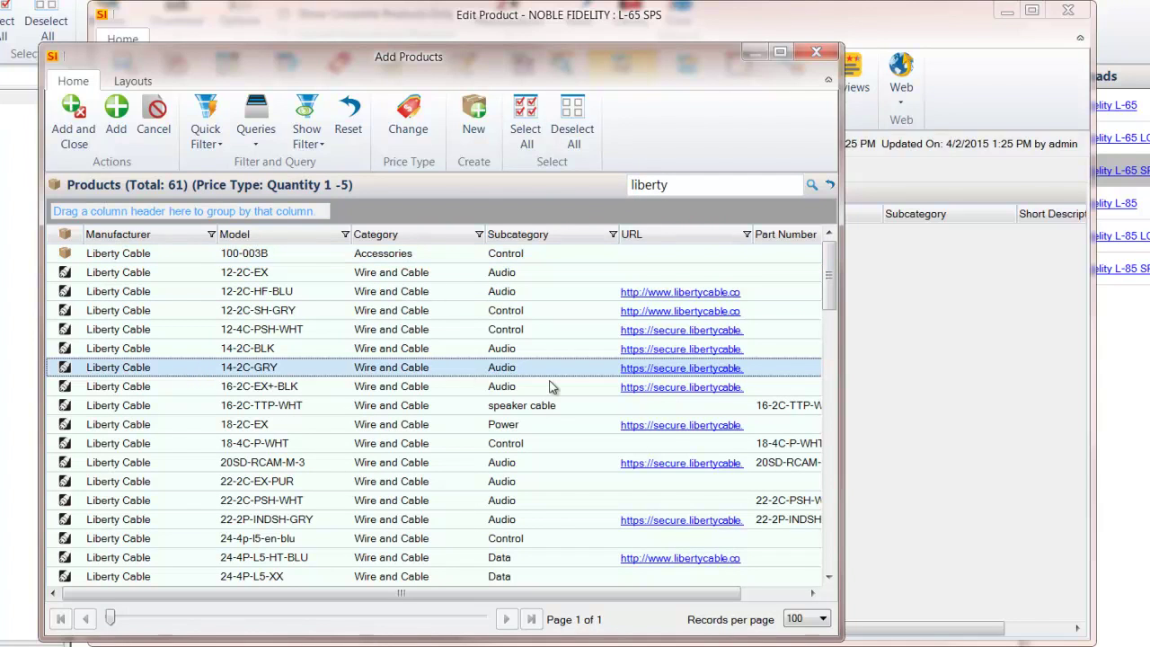
pyautogui.click(75, 127)
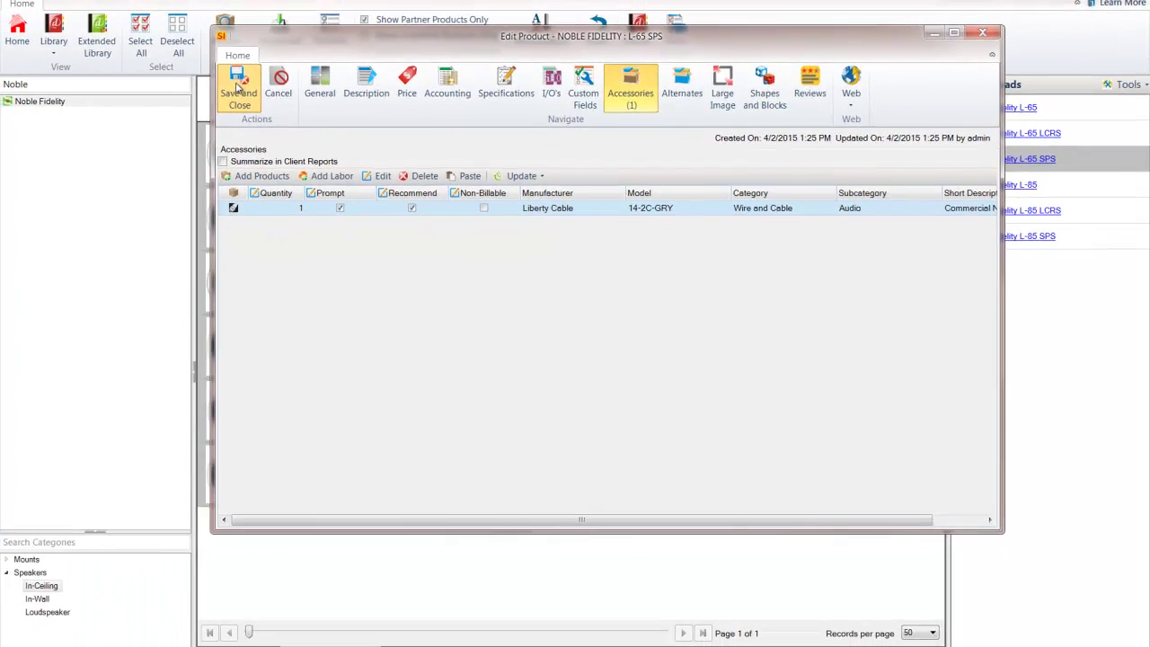
pyautogui.click(238, 86)
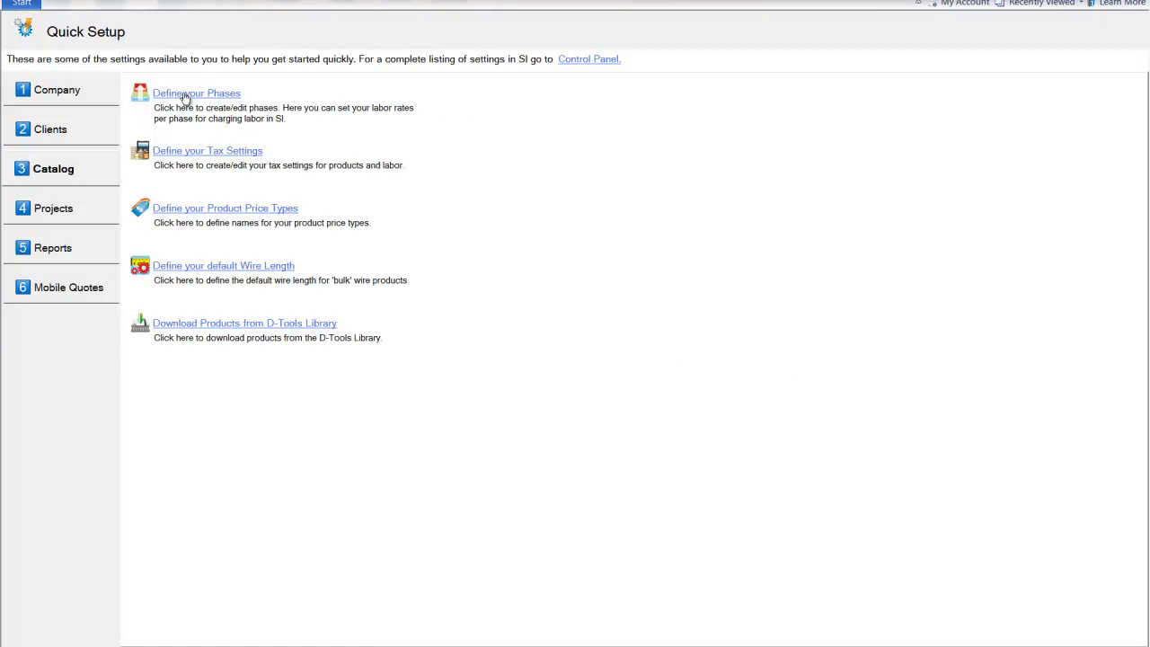
# Step: Open 'Define your Phases' and select the Trim phase to show its labor rates
pyautogui.click(190, 96)
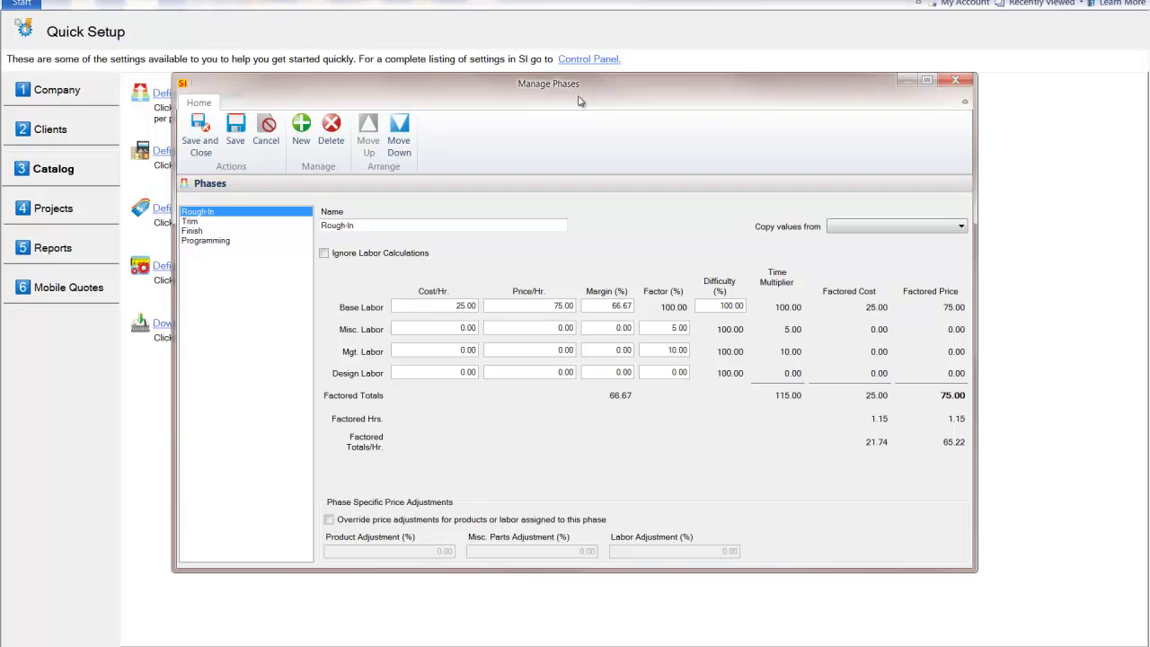
pyautogui.click(199, 221)
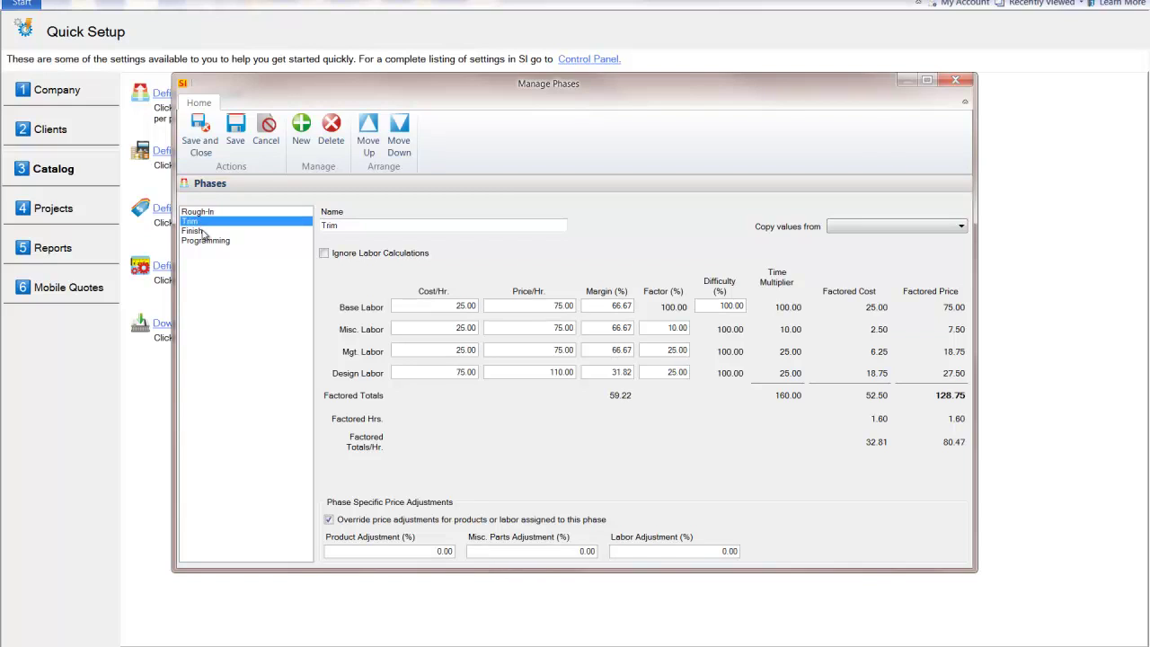
# Step: Review the Finish, Programming, Rough-In and Trim labor rates, then close Manage Phases
pyautogui.click(214, 231)
pyautogui.click(219, 240)
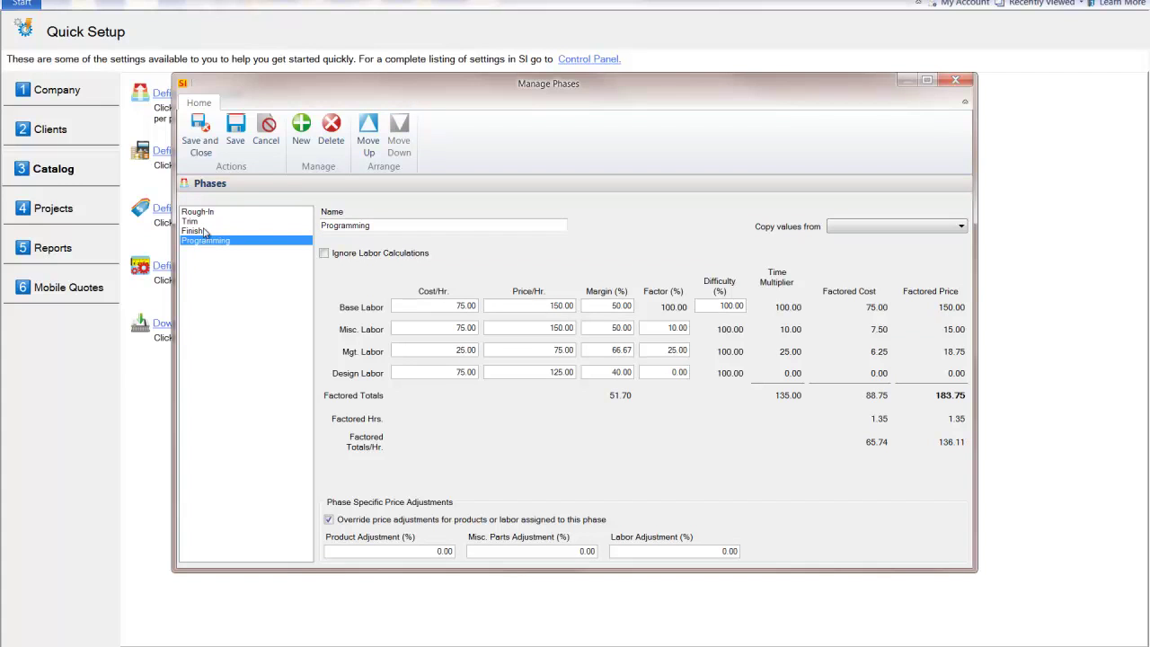
pyautogui.click(210, 232)
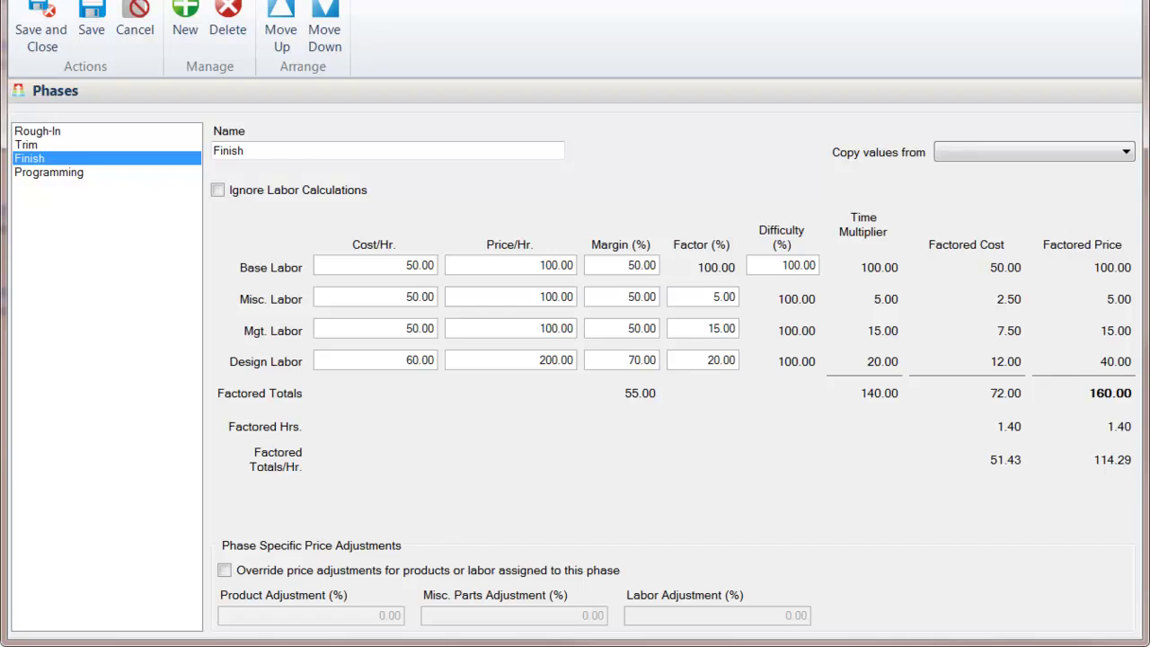
pyautogui.click(63, 132)
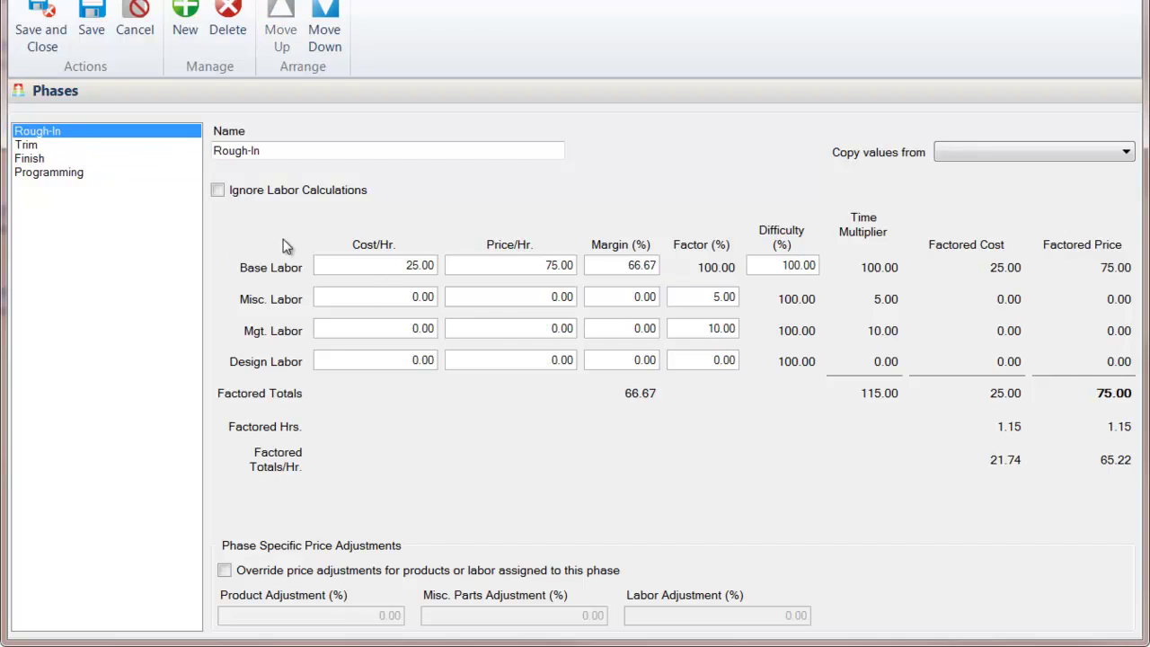
pyautogui.click(30, 145)
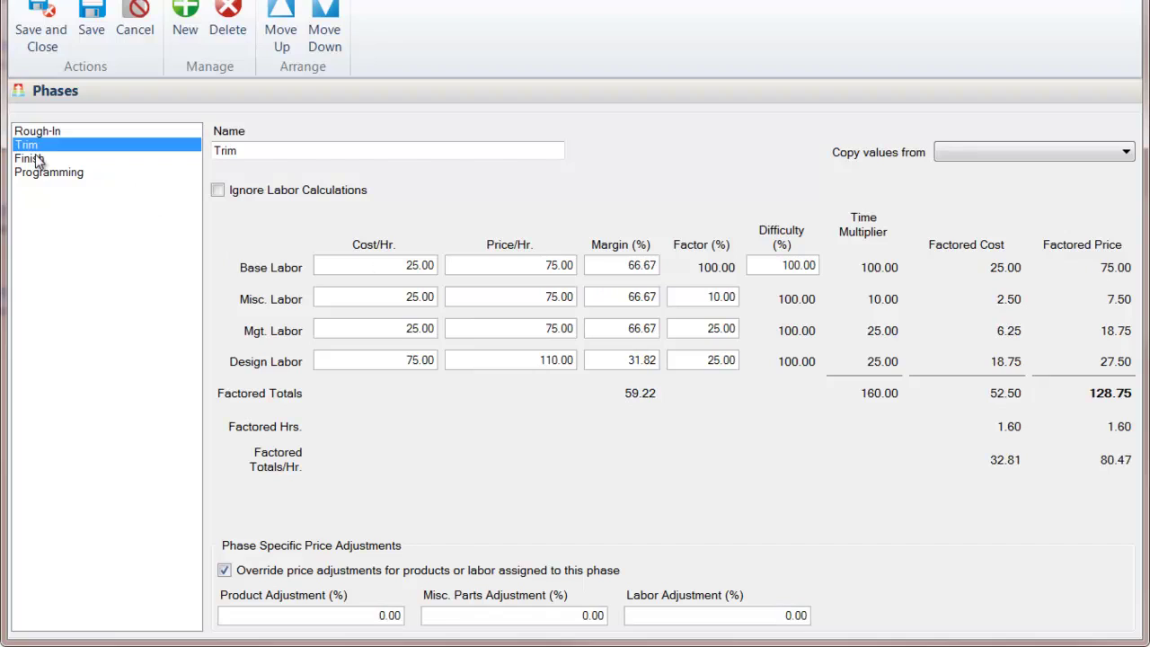
pyautogui.click(39, 160)
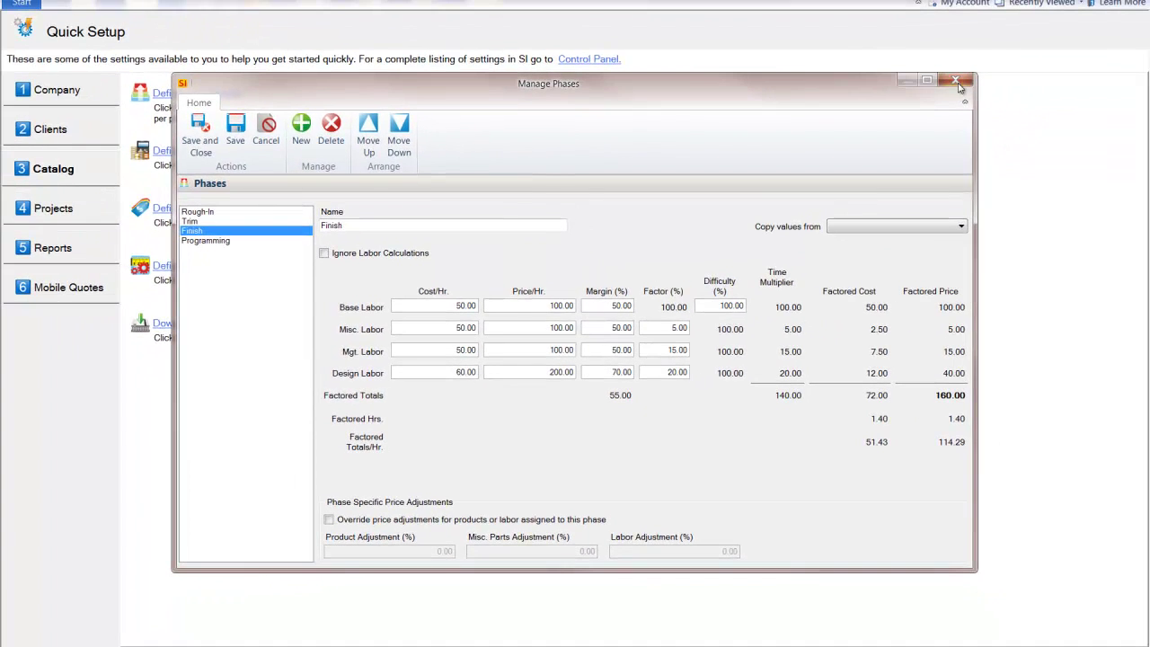
pyautogui.click(955, 81)
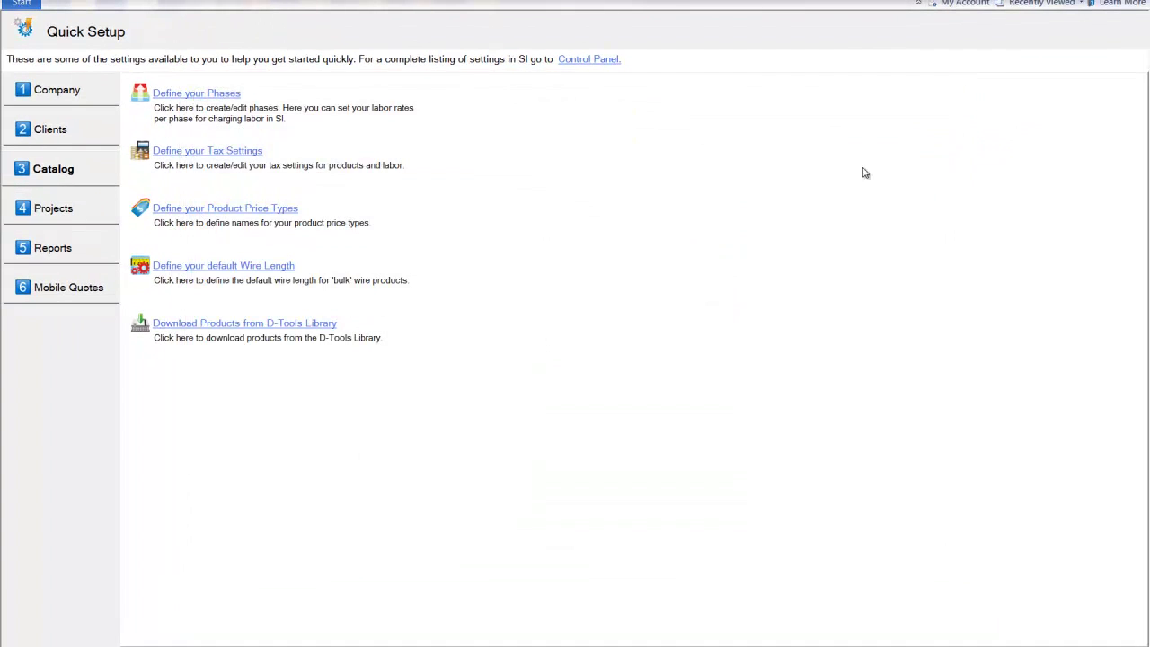